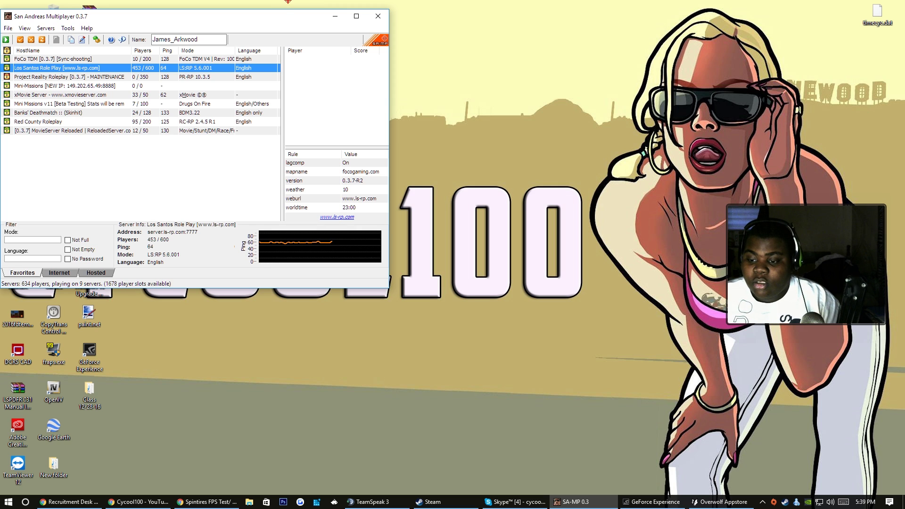
- Open the Cycool100 channel's Videos list and play the newest uploaded video
left_click(138, 501)
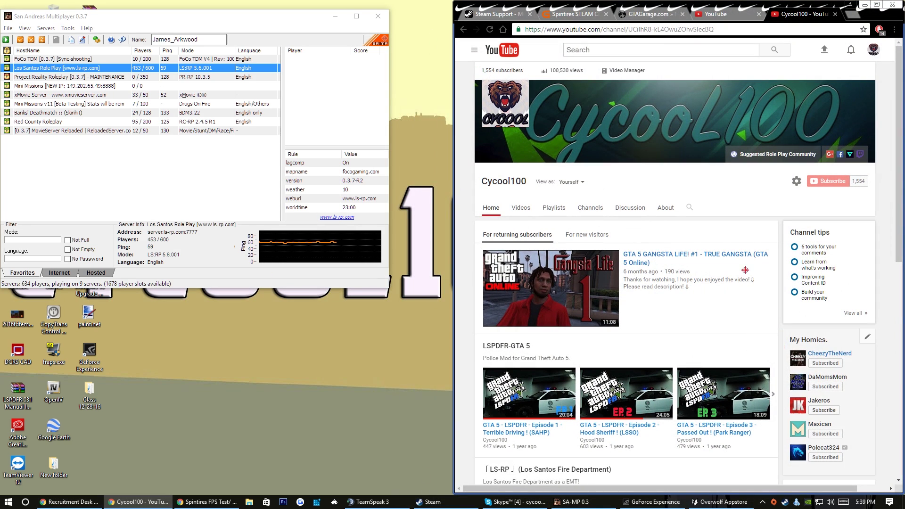
left_click(520, 208)
left_click_drag(828, 3, 1, 32)
left_click(901, 232)
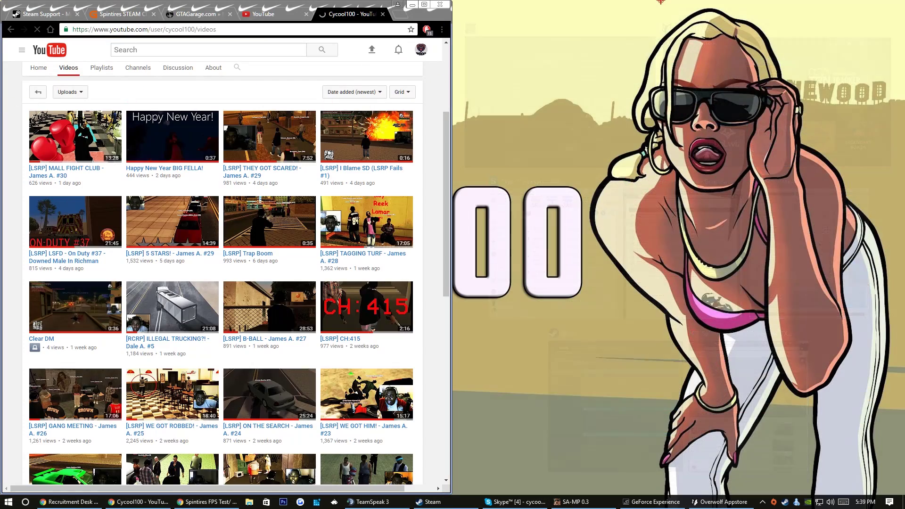
left_click_drag(884, 339, 895, 354)
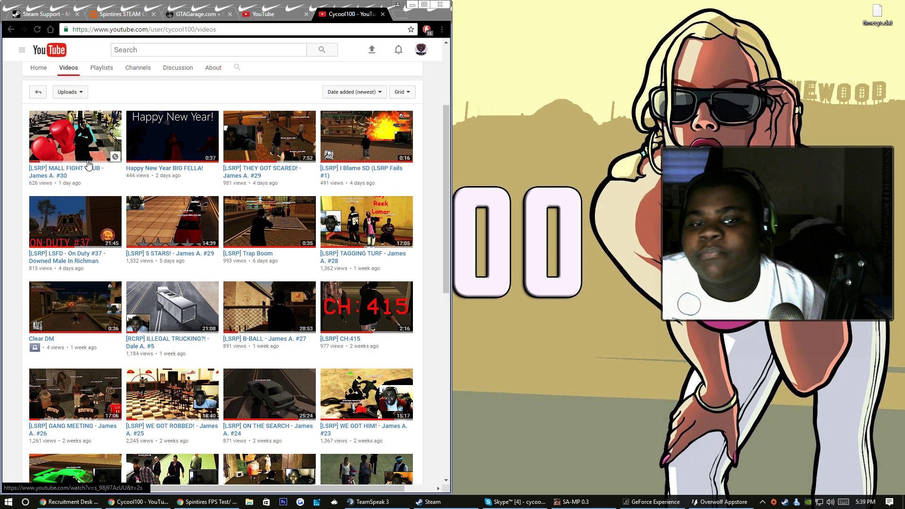
left_click(84, 178)
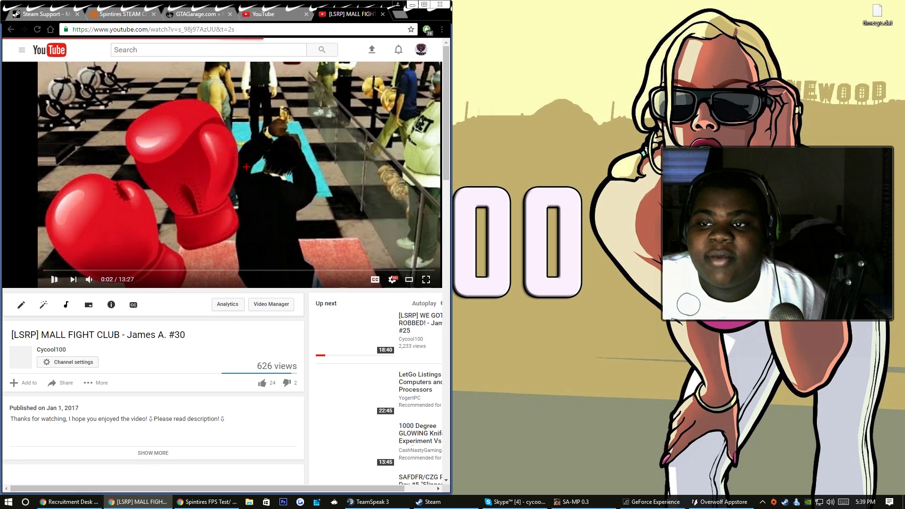
- Pause the video, expand its description, and open the Mods and TIMECYC links in new tabs
left_click(271, 158)
scroll(271, 158, "down", 3)
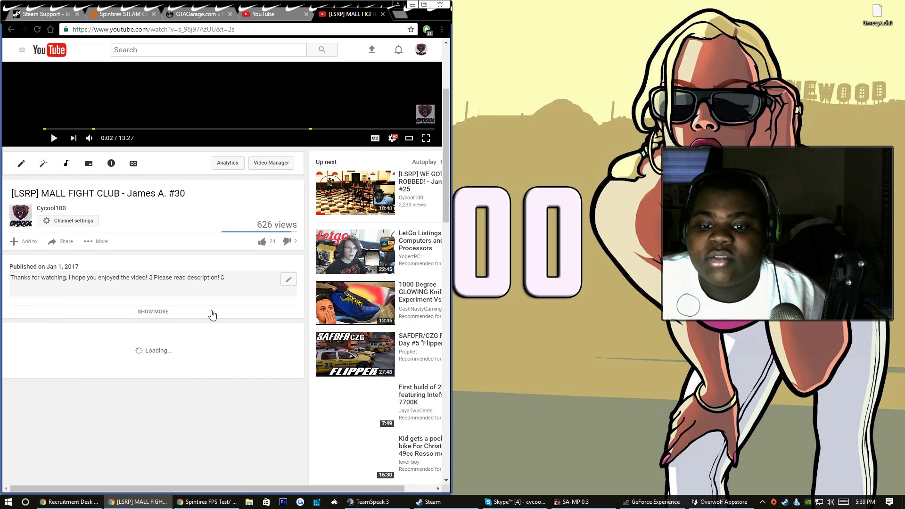
left_click(152, 311)
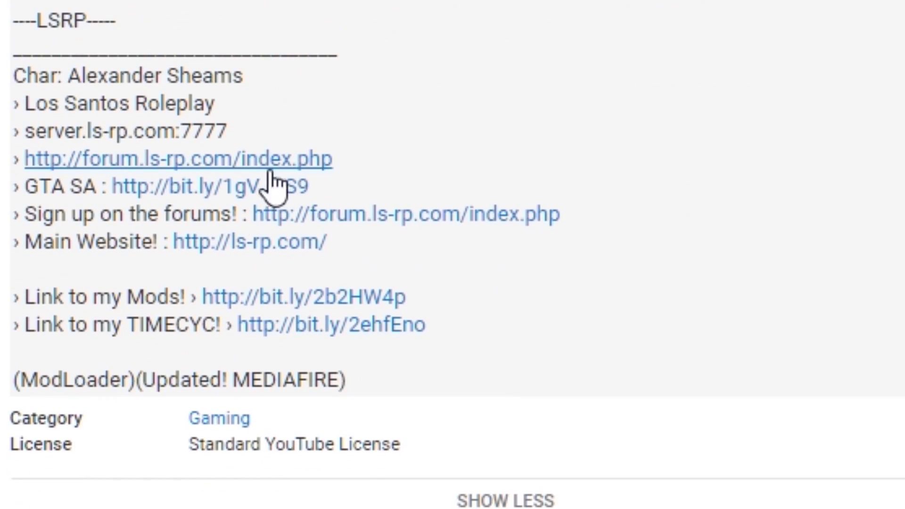
right_click(305, 296)
left_click(509, 321)
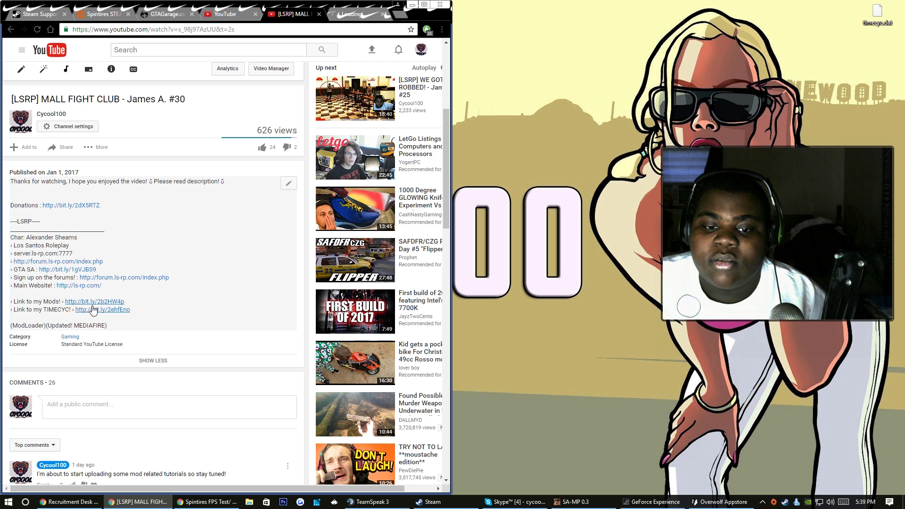
right_click(116, 312)
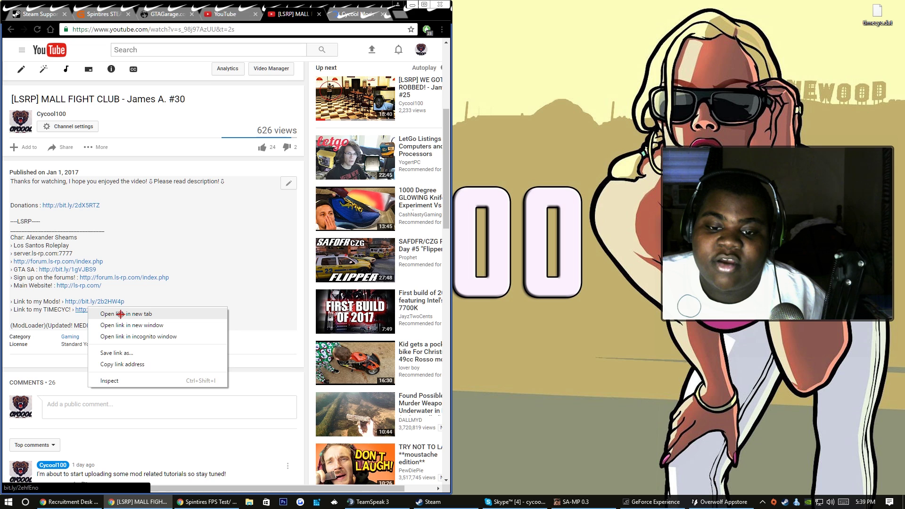
left_click(125, 313)
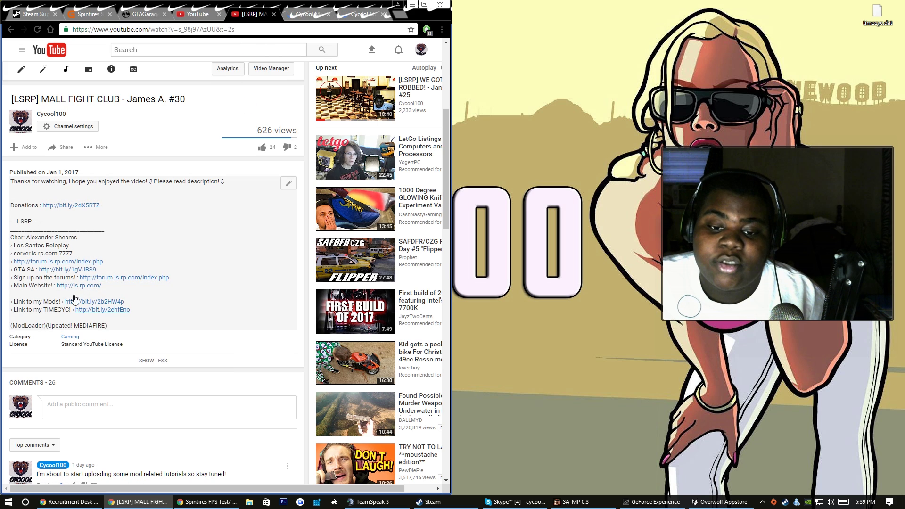
- Move the GTAGarage tab right and show the MediaFire Cycool Mods (ModLoader) download page
left_click(306, 14)
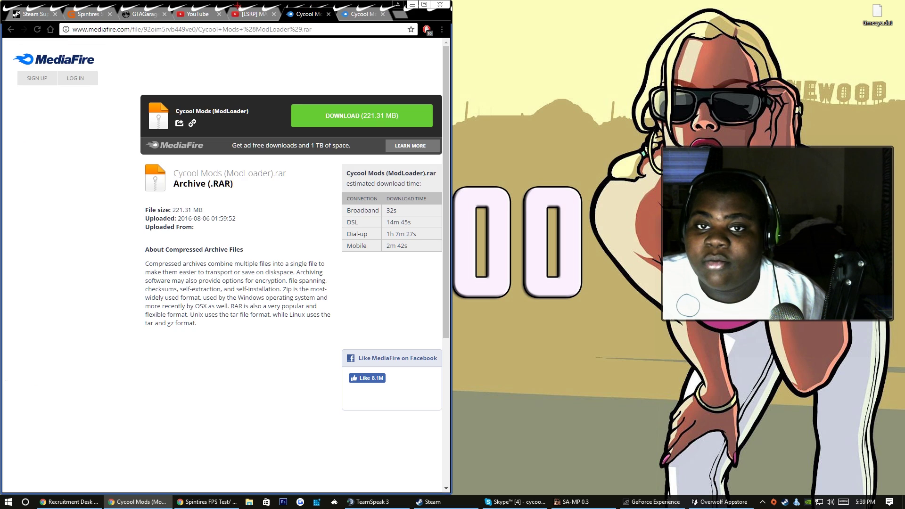
left_click_drag(142, 14, 255, 14)
left_click(306, 14)
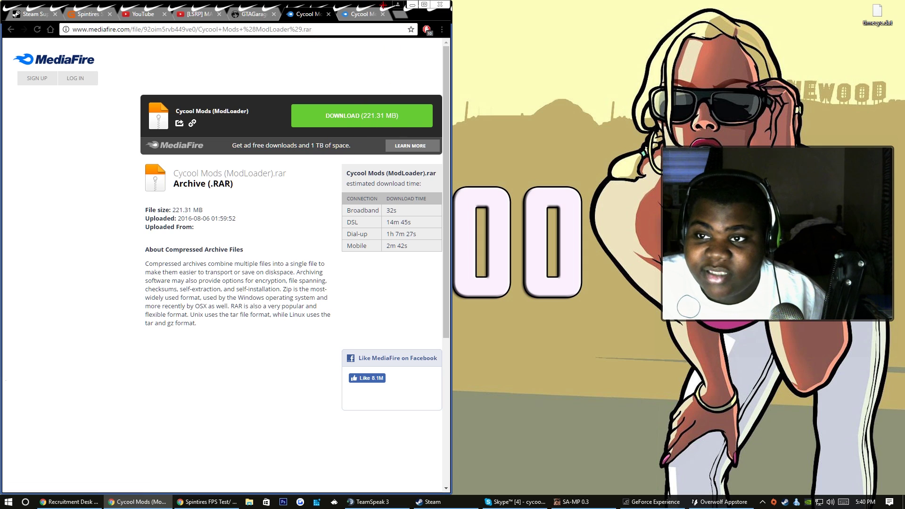
- Reposition the browser, minimise the SA-MP server browser, and move the TIMECYC archive icon lower
left_click_drag(381, 6, 681, 51)
left_click(343, 18)
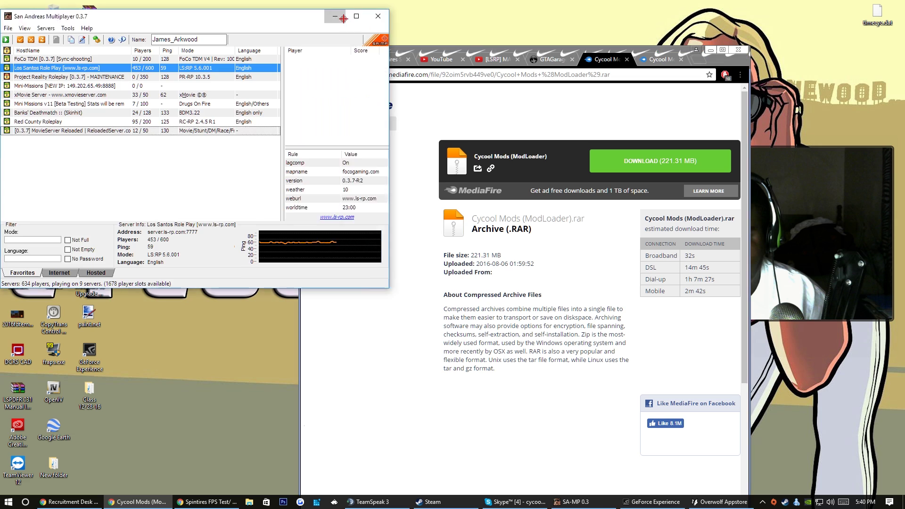
left_click_drag(677, 49, 585, 10)
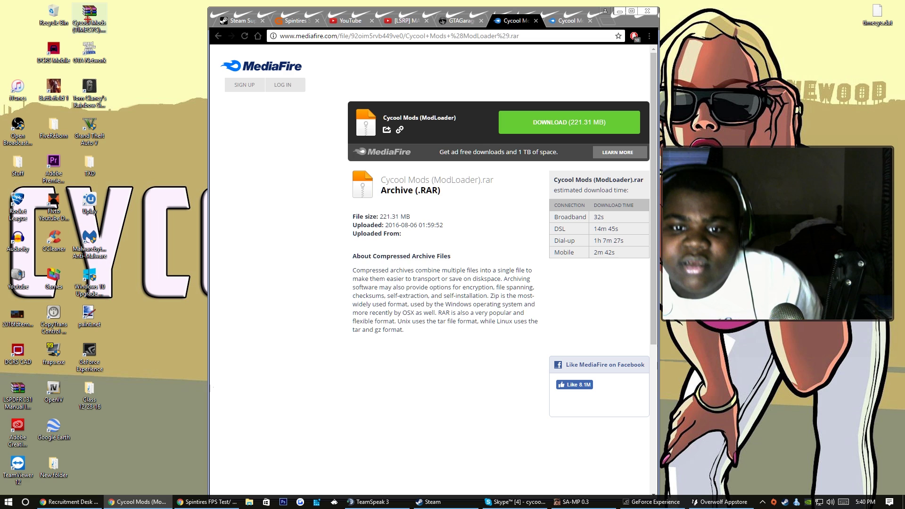
left_click_drag(89, 16, 161, 245)
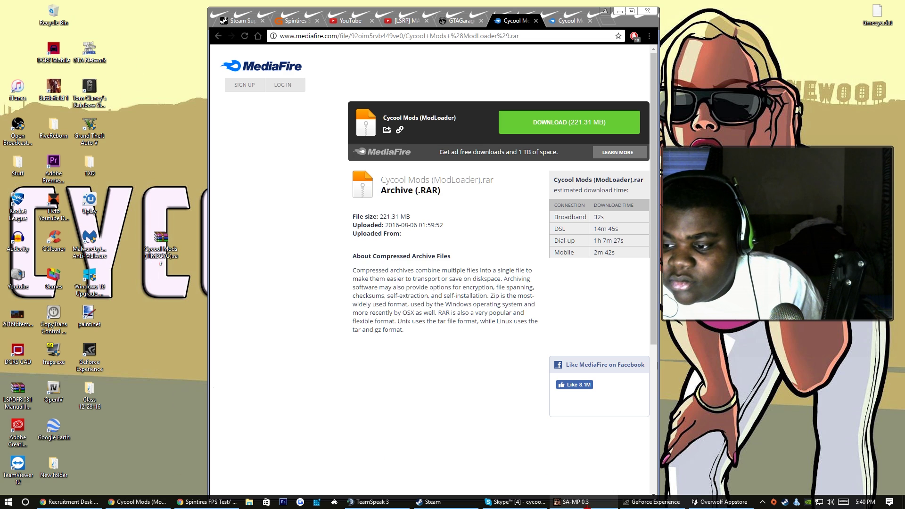
- Search 'Cycoo' in Windows Search and open Cycool Mods (ModLoader).rar from Downloads
left_click(25, 502)
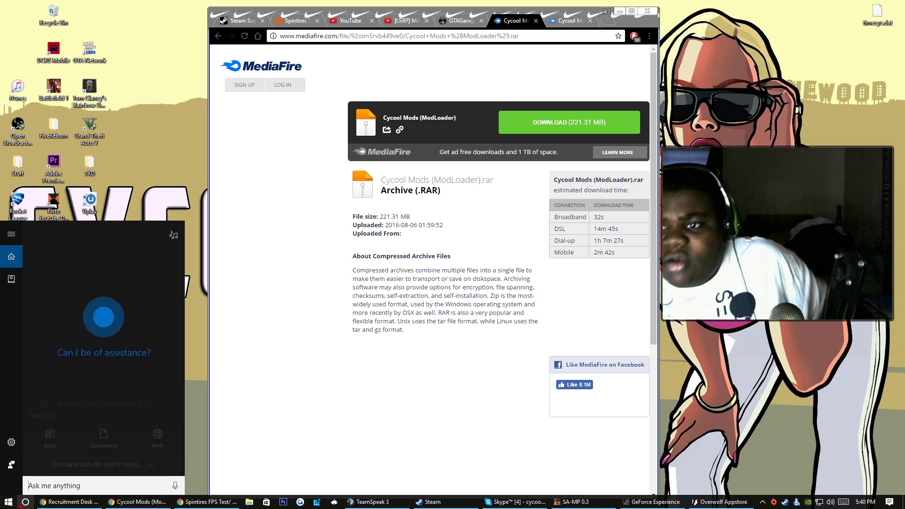
type("Cycoo")
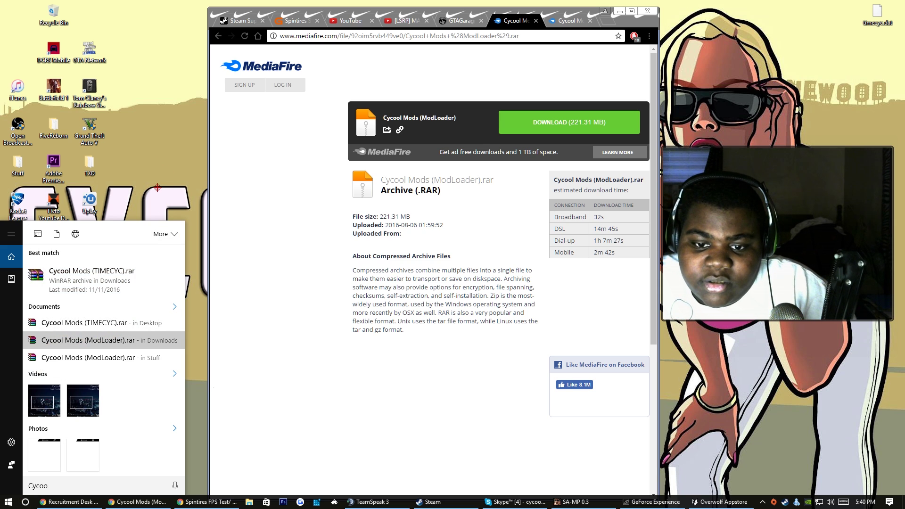
left_click(103, 342)
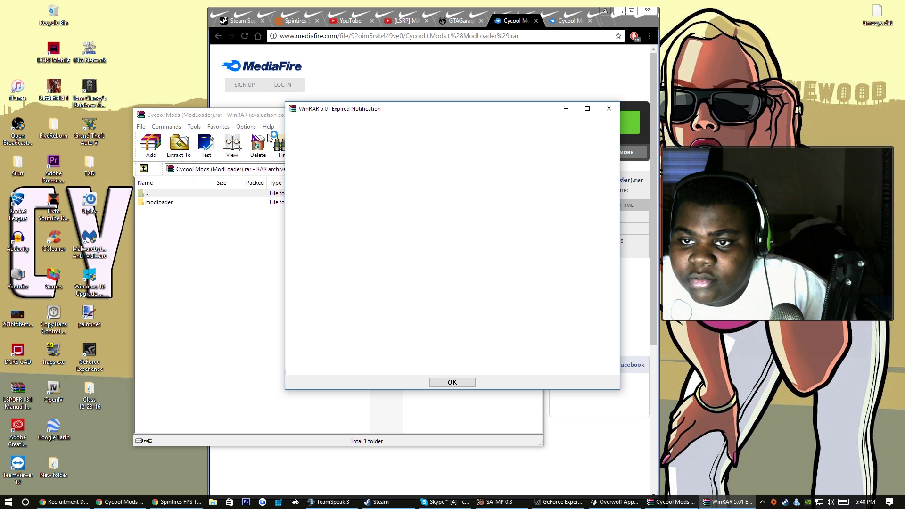
- Dismiss the expiry notice and open the Cycool Mods (TIMECYC) archive from the desktop
key("Escape")
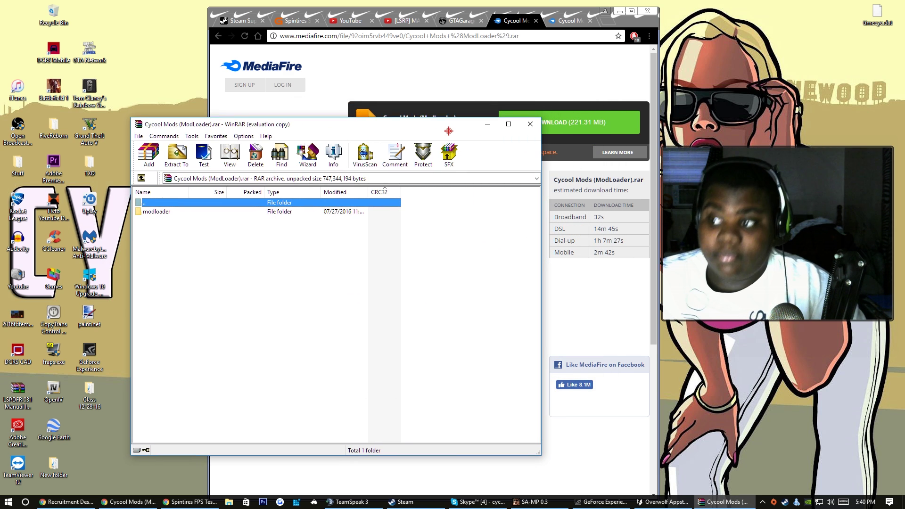
left_click_drag(448, 131, 513, 141)
double_click(165, 244)
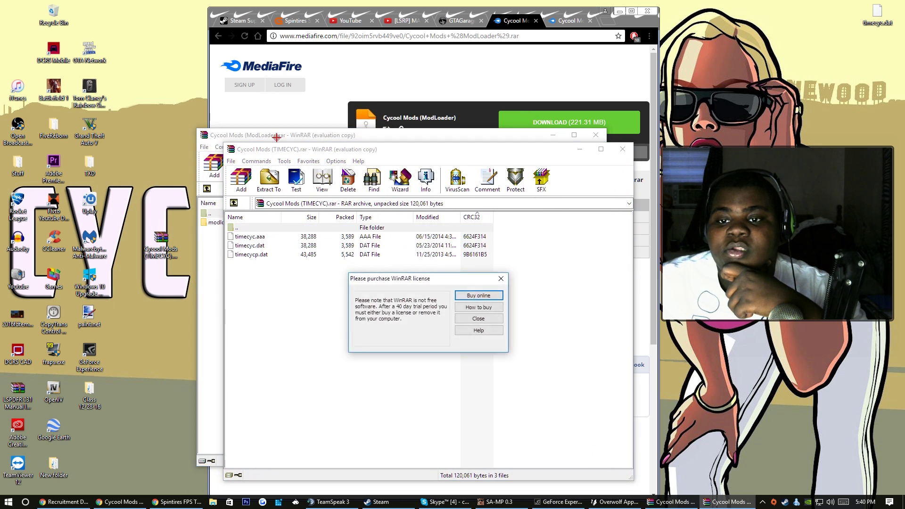
left_click_drag(276, 137, 277, 140)
left_click_drag(437, 144, 290, 174)
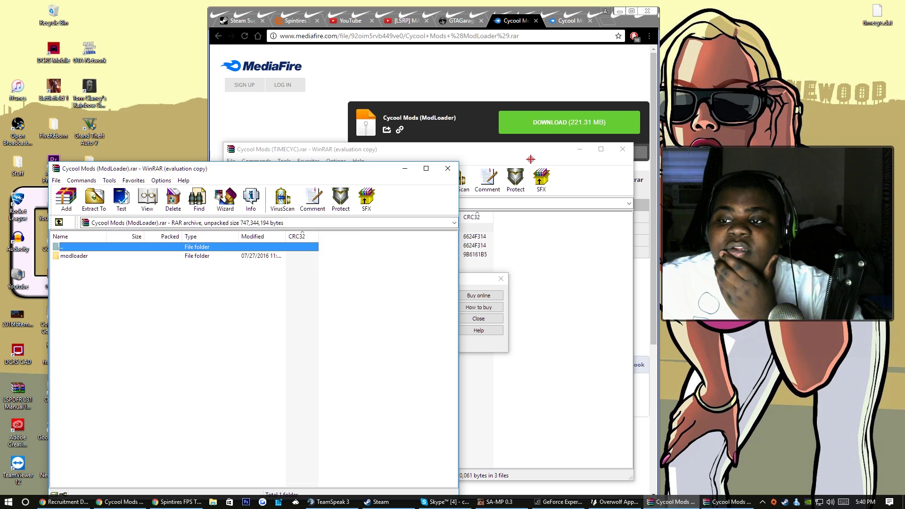
- Close the licence reminder, select the three timecyc files, and arrange both archive windows
left_click(495, 301)
left_click(476, 318)
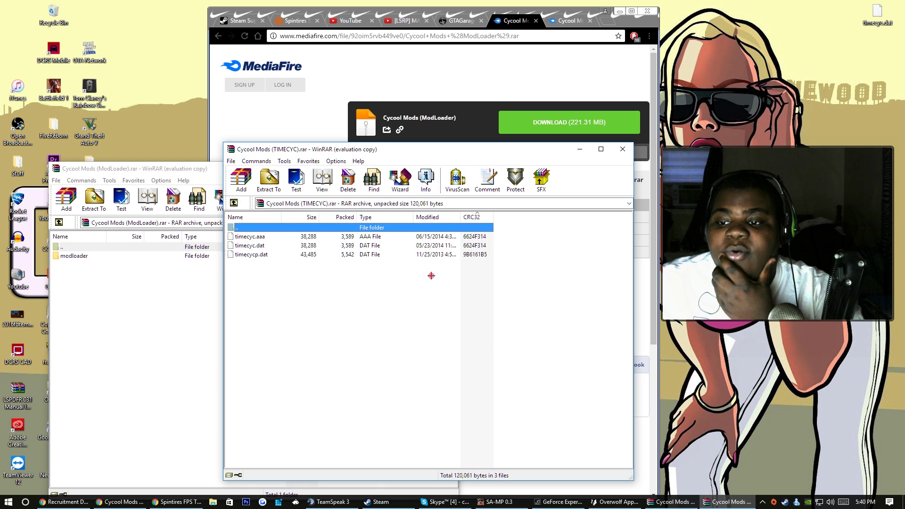
left_click_drag(444, 288, 360, 322)
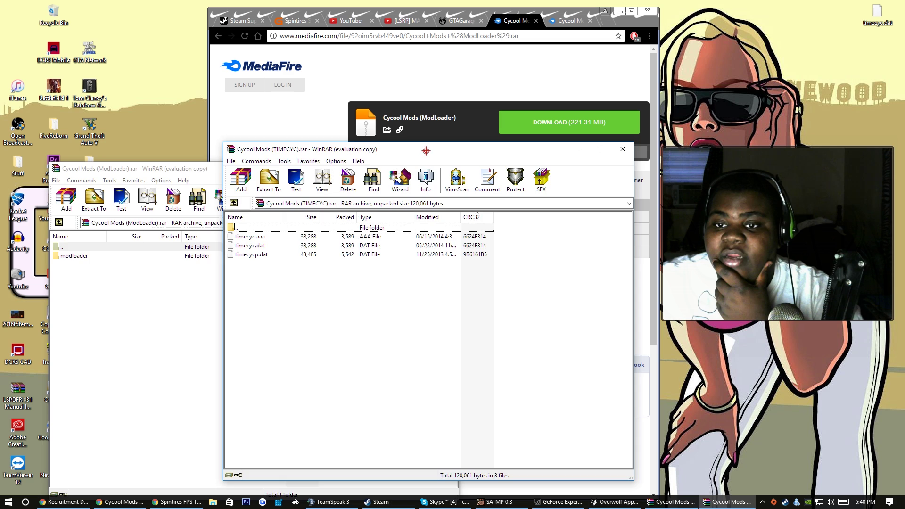
left_click_drag(425, 150, 251, 143)
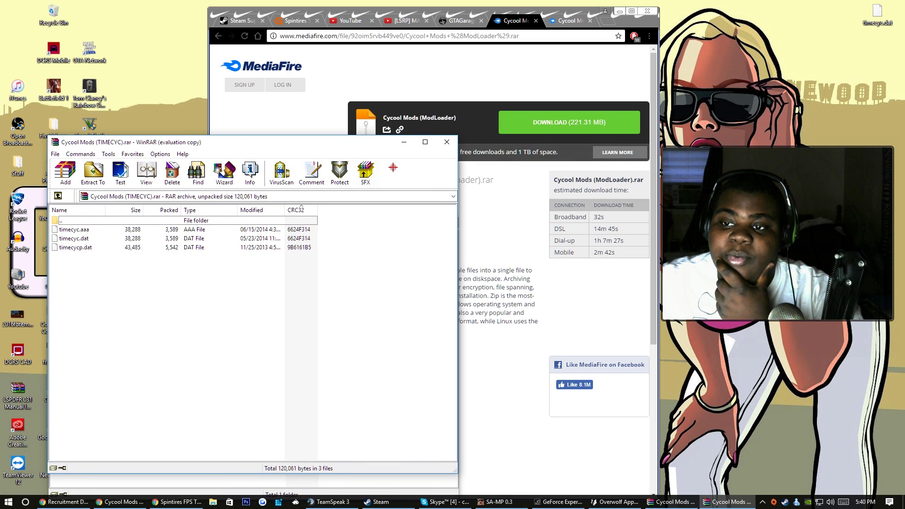
left_click(383, 133)
left_click_drag(158, 167, 136, 104)
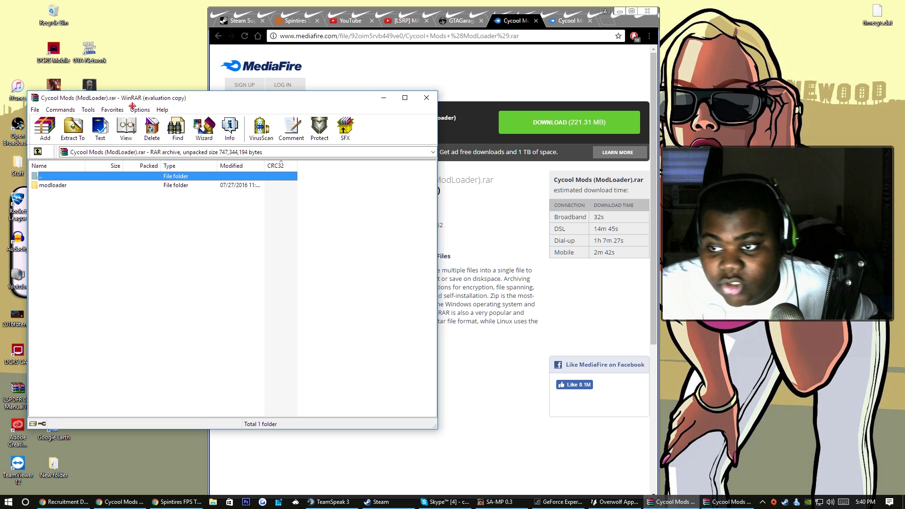
left_click(502, 236)
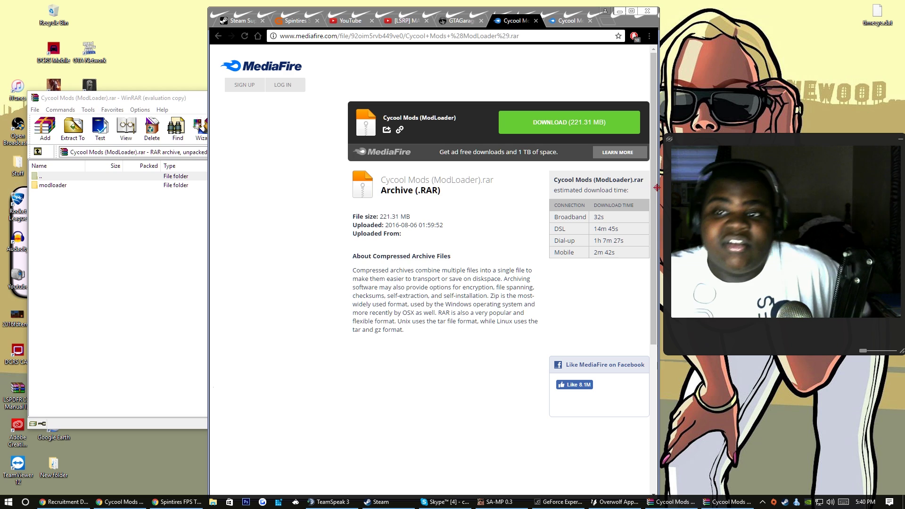
- Download Mod Loader v0.3.5 from GTAGarage and open the downloaded modloader.zip
left_click(461, 22)
scroll(414, 366, "up", 2)
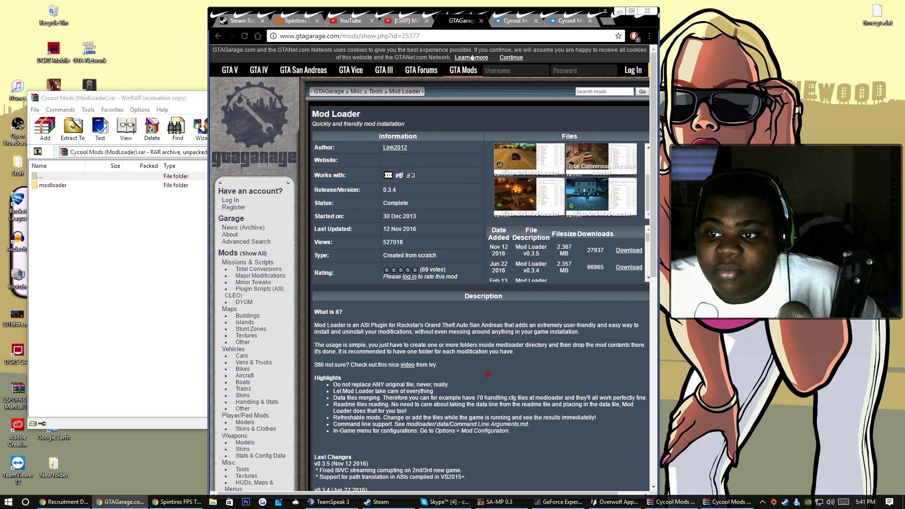
left_click(628, 250)
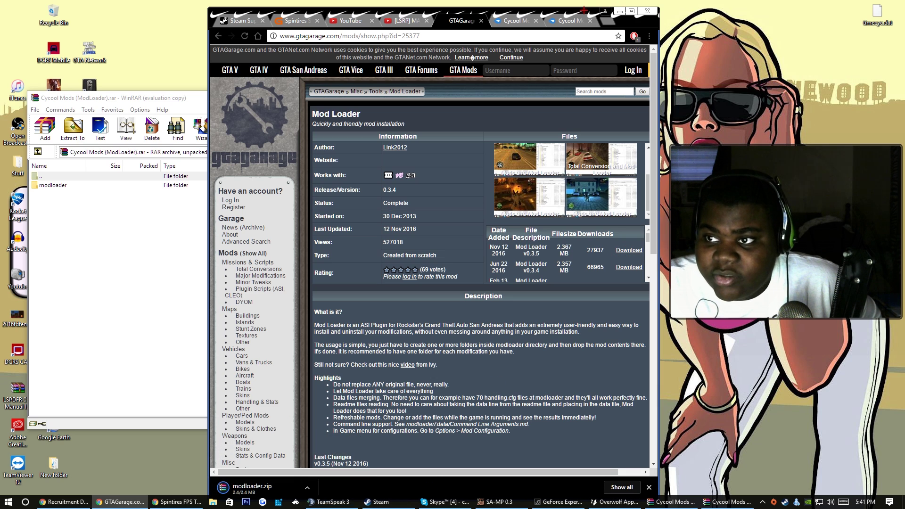
left_click_drag(582, 8, 582, 3)
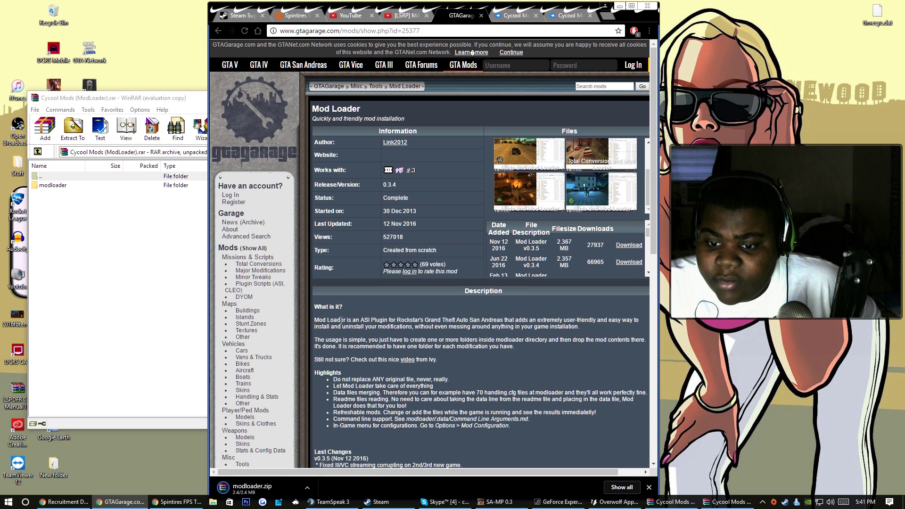
left_click(247, 488)
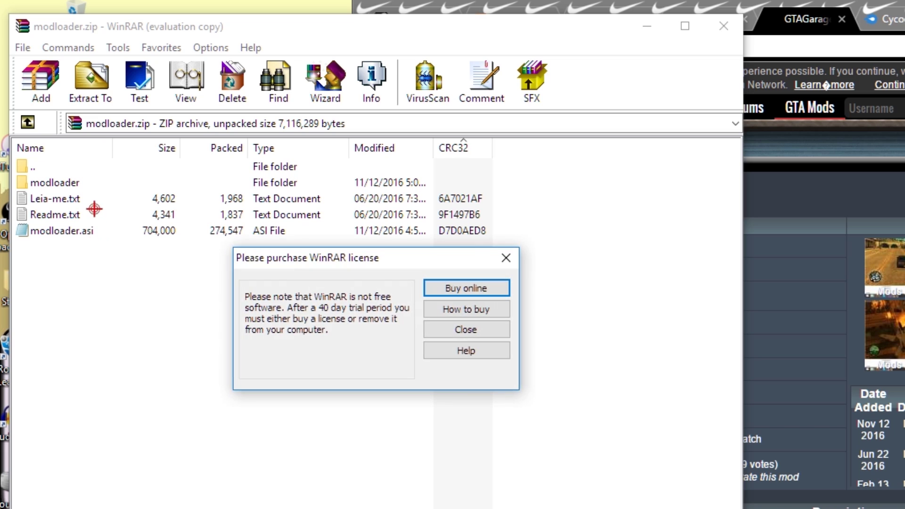
- Close the licence reminder, review modloader.zip's contents, and open a File Explorer window with Win+E
left_click(485, 329)
left_click(232, 232)
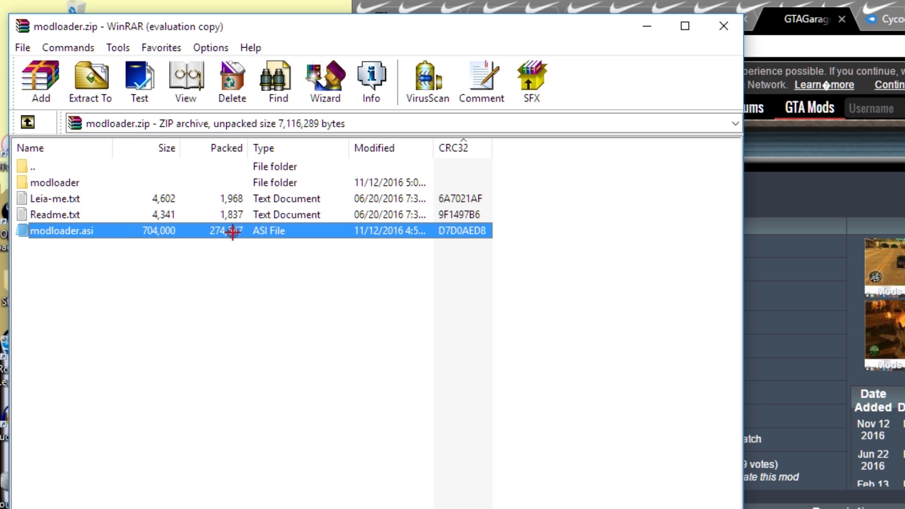
left_click(41, 185)
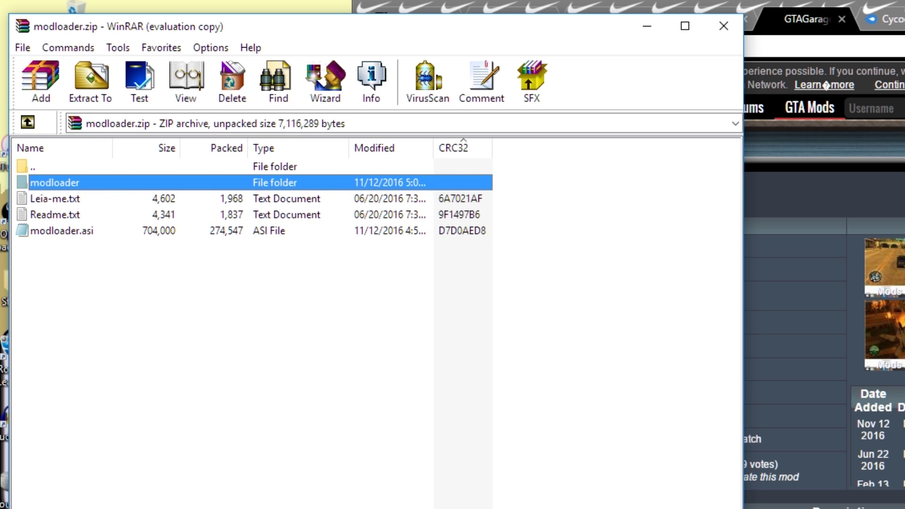
key("super+e")
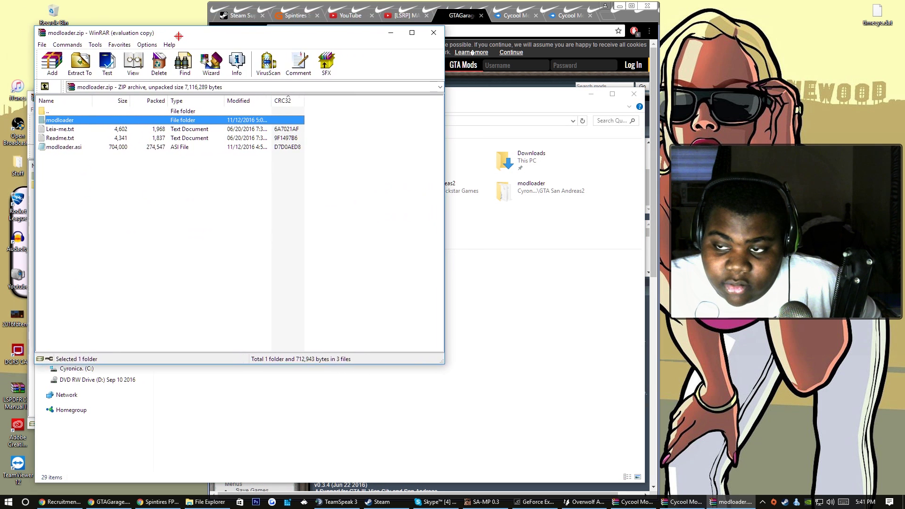
- Arrange the modloader.zip archive and File Explorer windows side by side
left_click_drag(178, 36, 156, 54)
left_click_drag(446, 94, 797, 71)
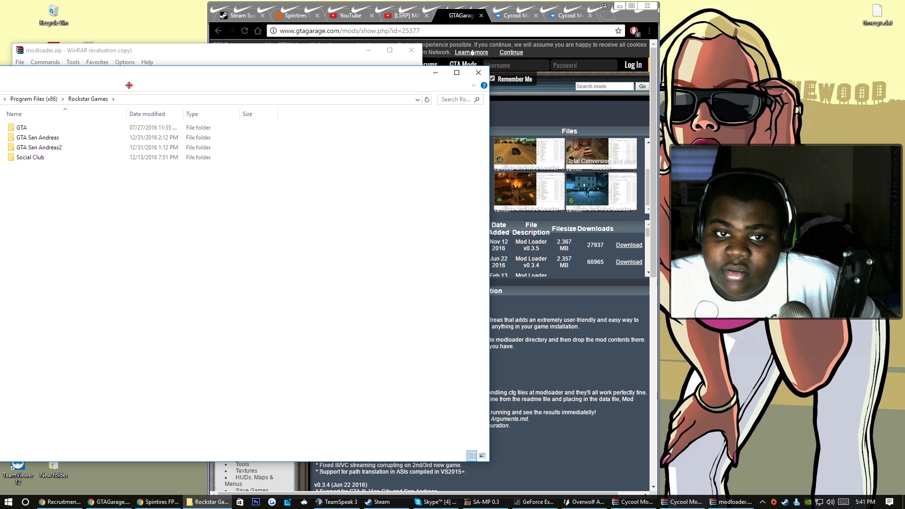
left_click_drag(183, 51, 432, 94)
left_click_drag(117, 81, 131, 81)
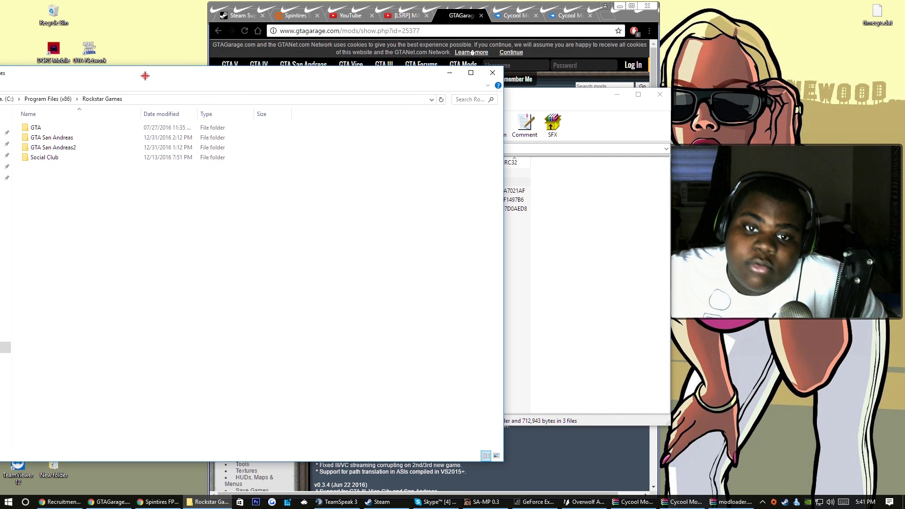
- Browse Rockstar Games into the GTA San Andreas folder and select modloader.asi in the archive
double_click(91, 123)
scroll(133, 271, "down", 3)
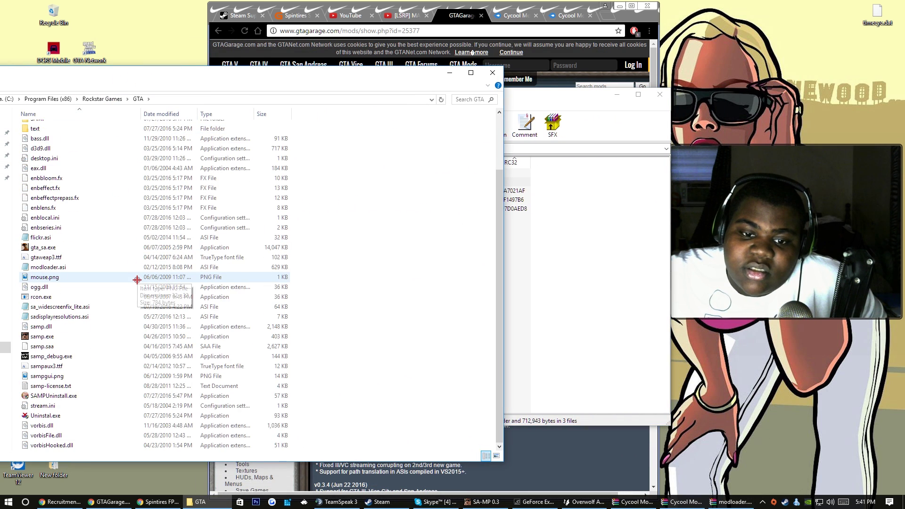
scroll(134, 277, "up", 3)
left_click(96, 99)
double_click(91, 145)
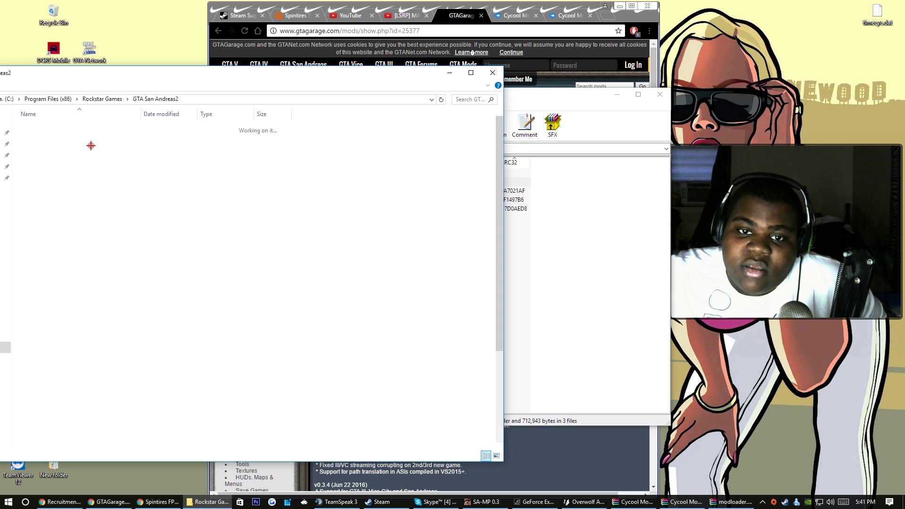
left_click(102, 99)
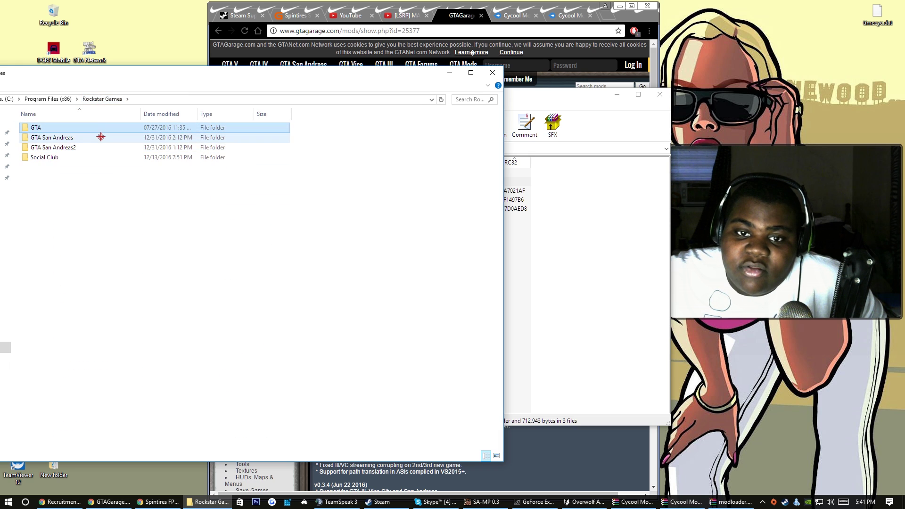
double_click(100, 137)
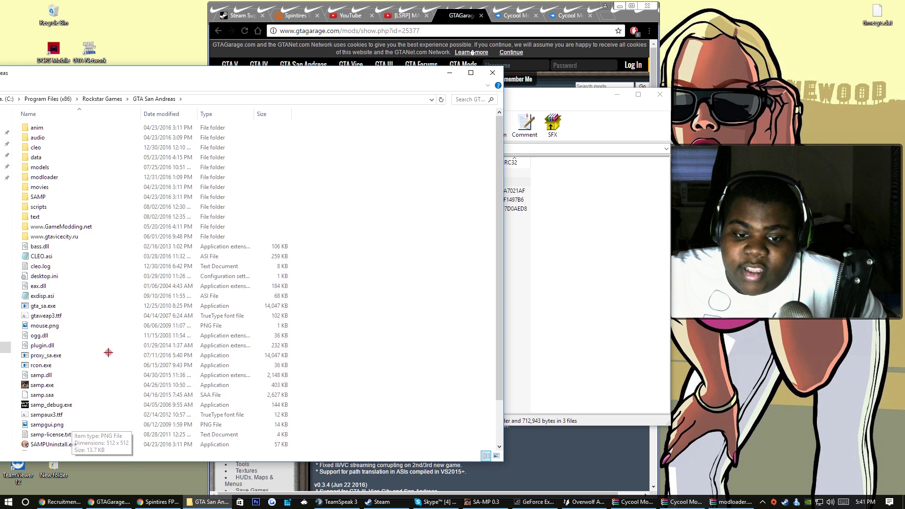
scroll(107, 347, "down", 2)
scroll(219, 411, "up", 2)
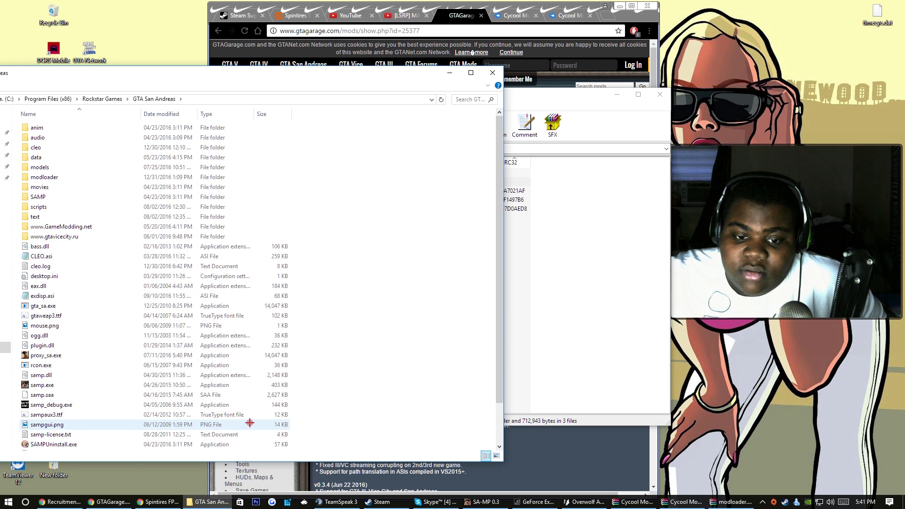
left_click(525, 295)
left_click(304, 209)
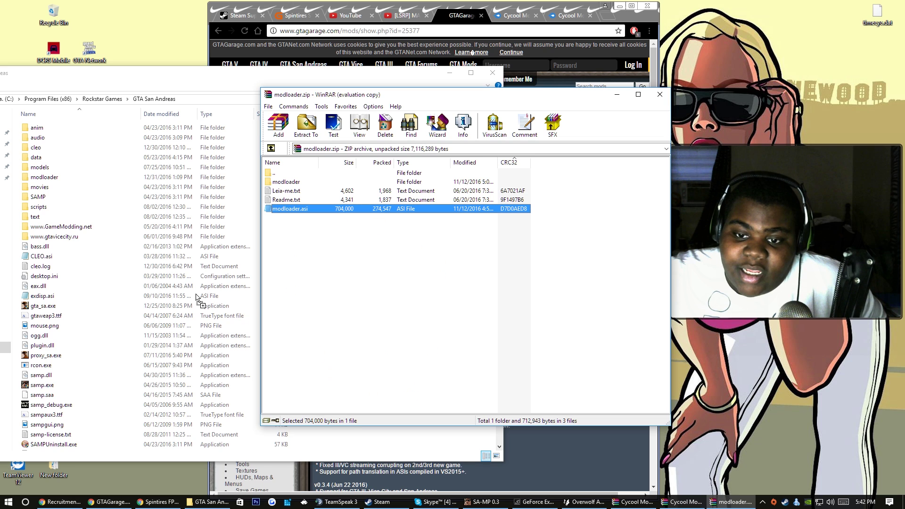
- Move modloader.asi from the archive into the GTA San Andreas folder, granting administrator permission
left_click_drag(197, 298, 153, 337)
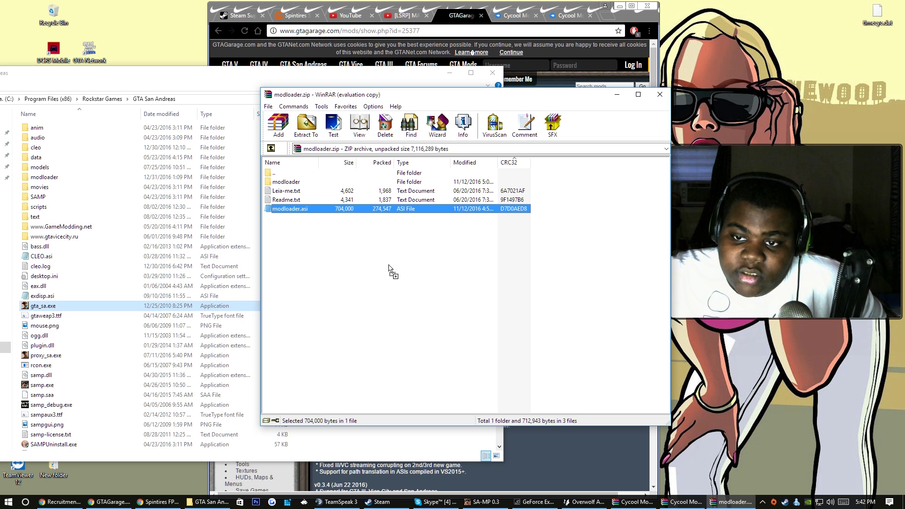
left_click_drag(389, 266, 389, 265)
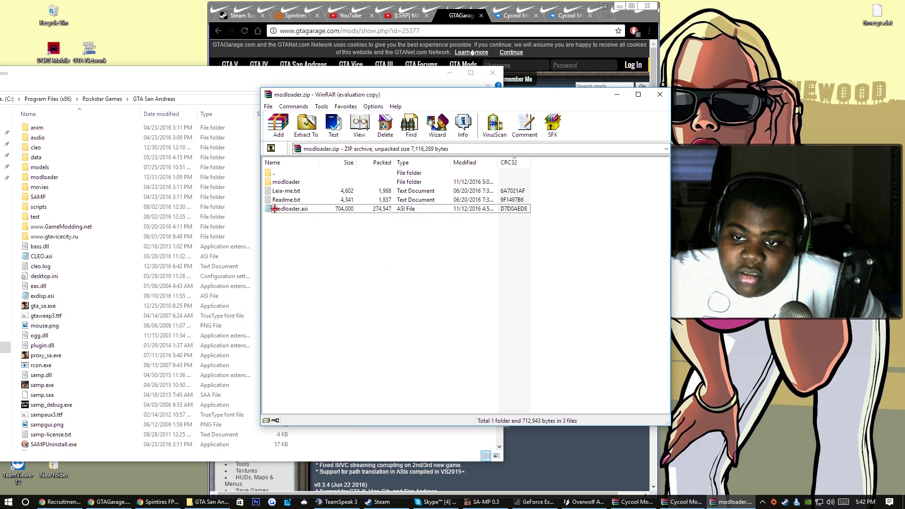
left_click(308, 181)
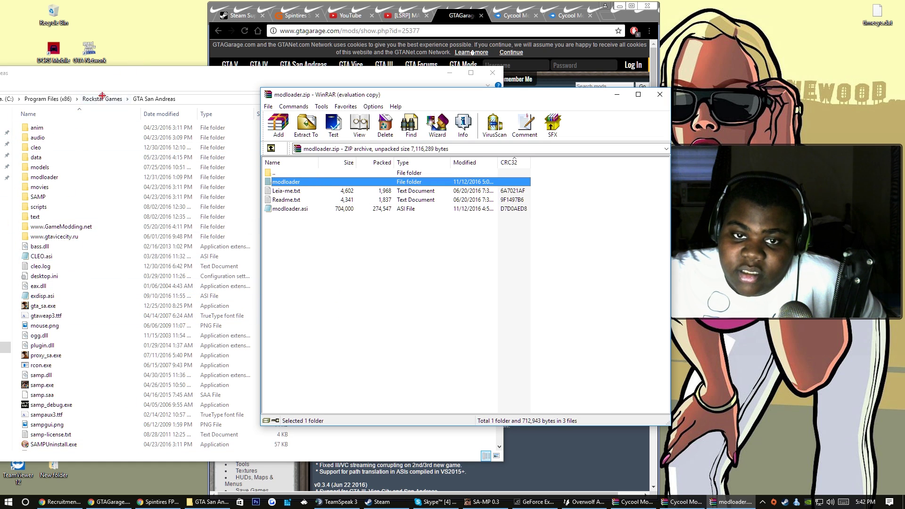
left_click(49, 177)
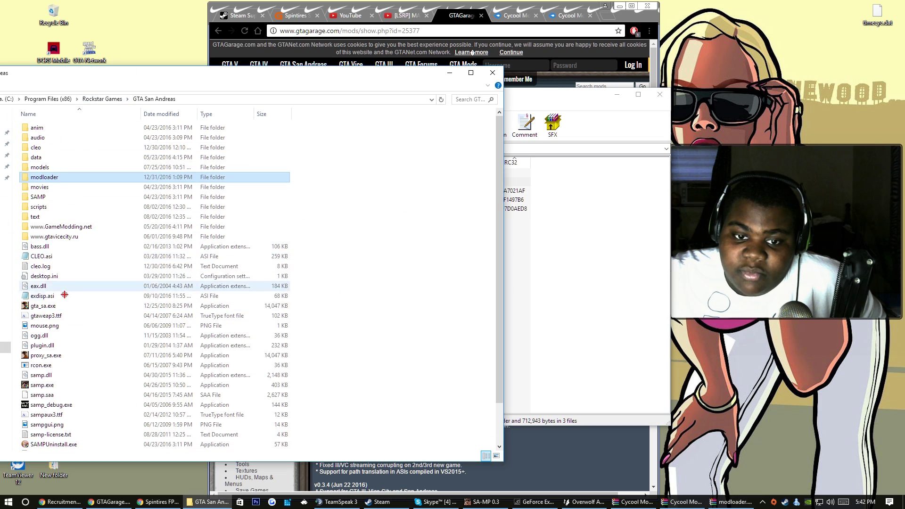
scroll(70, 328, "down", 2)
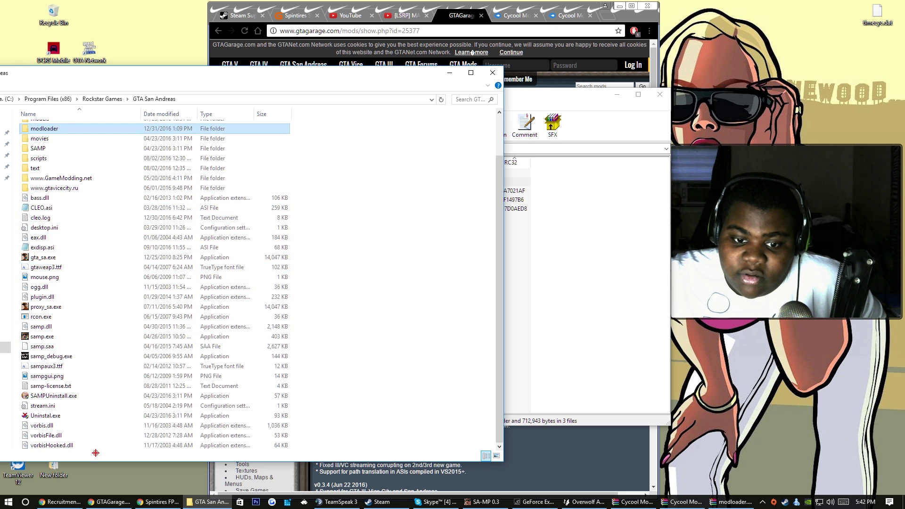
scroll(95, 452, "up", 2)
left_click(534, 259)
left_click_drag(296, 208, 315, 435)
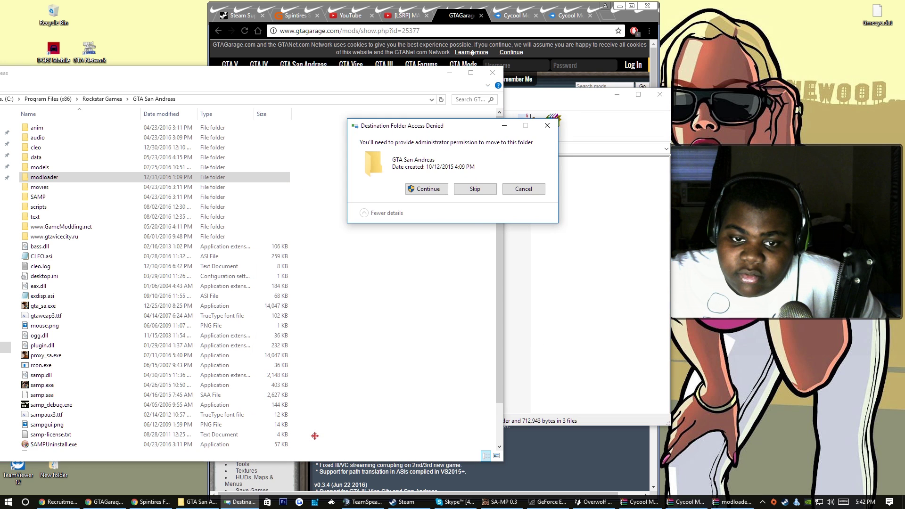
left_click(426, 188)
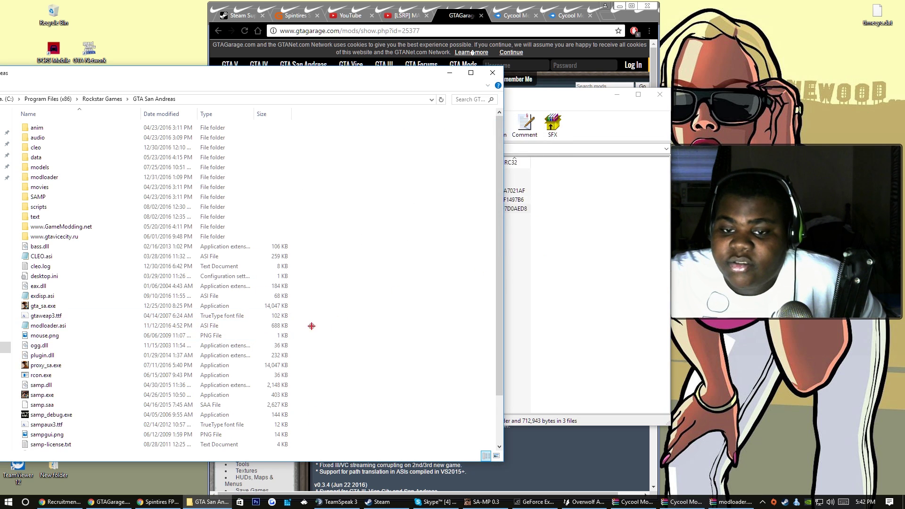
left_click(47, 325)
- Close the modloader.zip archive and shift File Explorer to the right
left_click(589, 94)
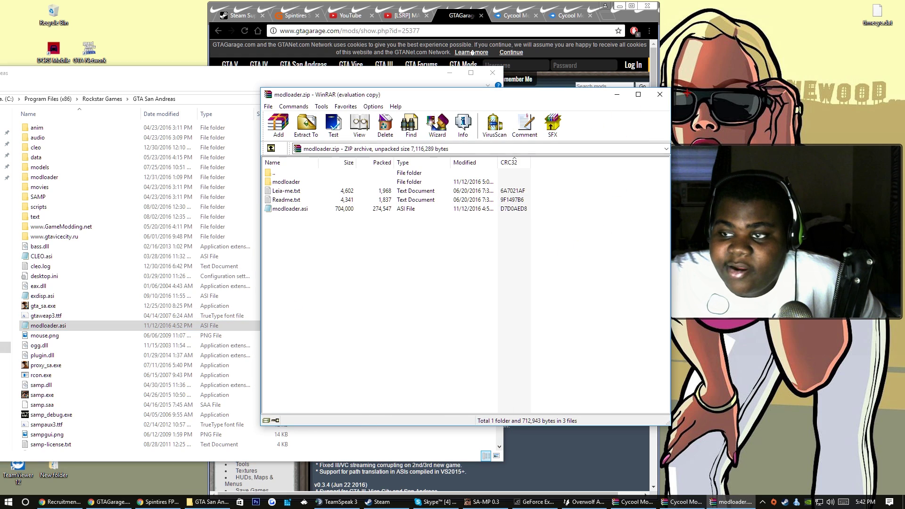
left_click(660, 94)
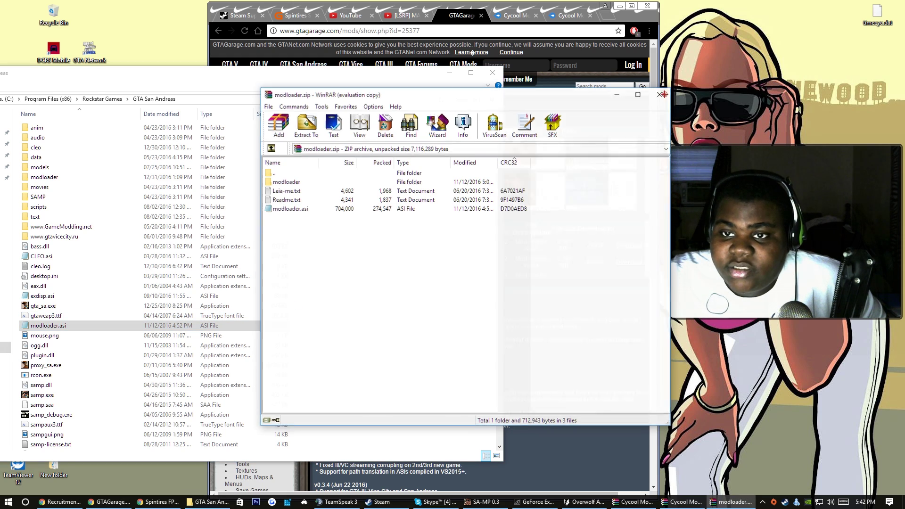
left_click_drag(105, 83, 440, 52)
- Open the game's modloader folder and place it beside the Cycool Mods archive window
double_click(398, 152)
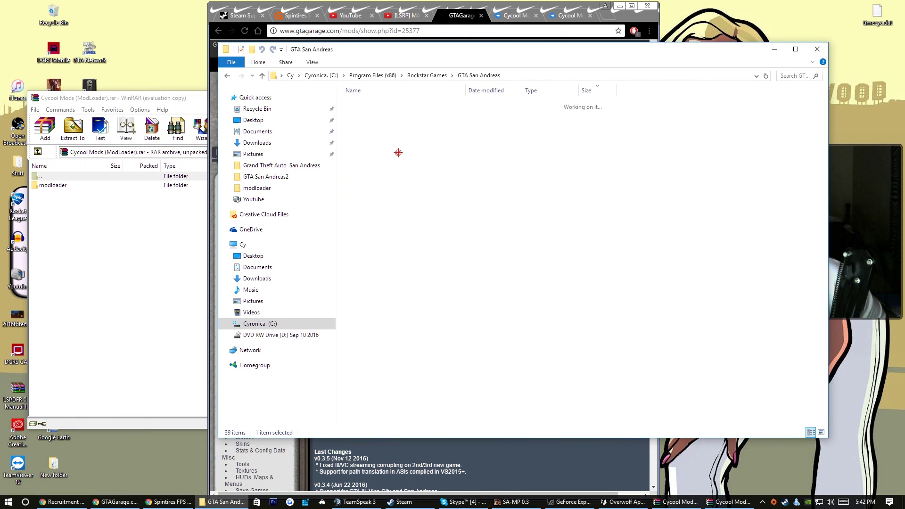
left_click_drag(515, 368, 489, 311)
left_click(77, 238)
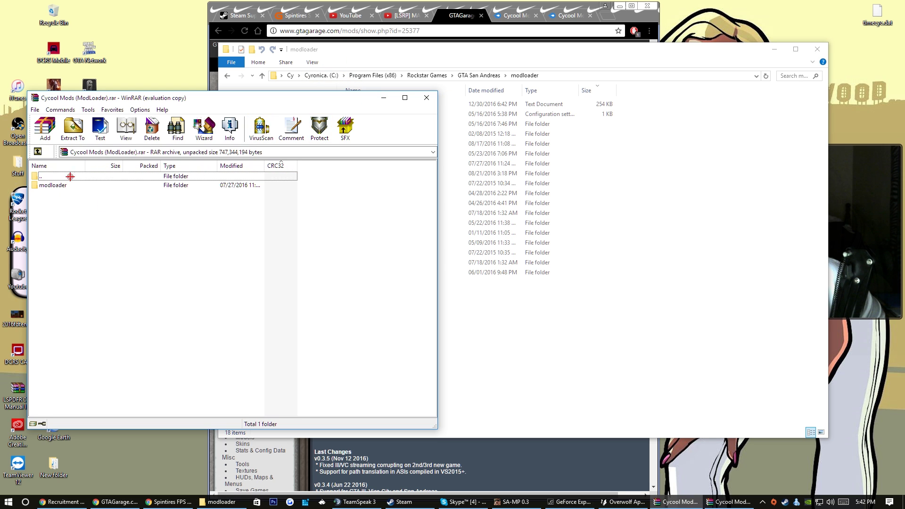
mouse_move(254, 97)
left_mouse_down()
mouse_move(333, 111)
mouse_move(257, 83)
left_mouse_up()
left_click_drag(340, 53, 424, 265)
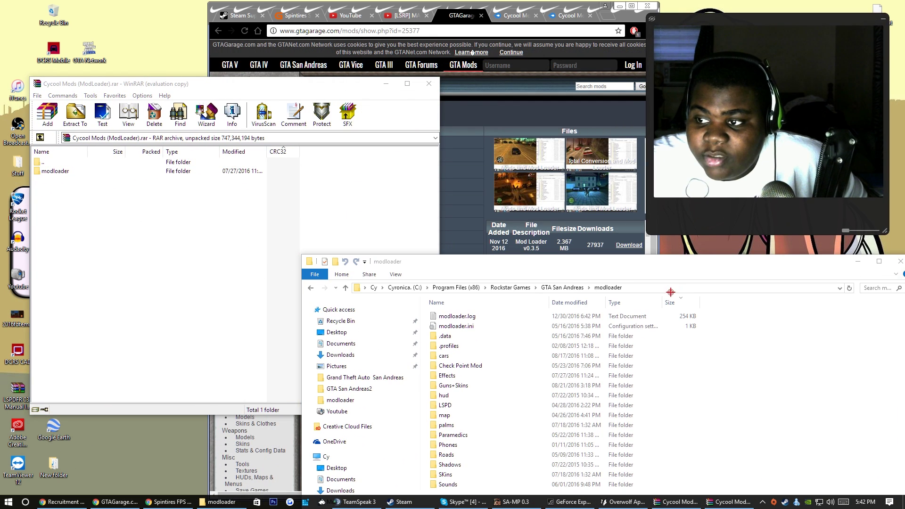
left_click_drag(681, 266, 876, 236)
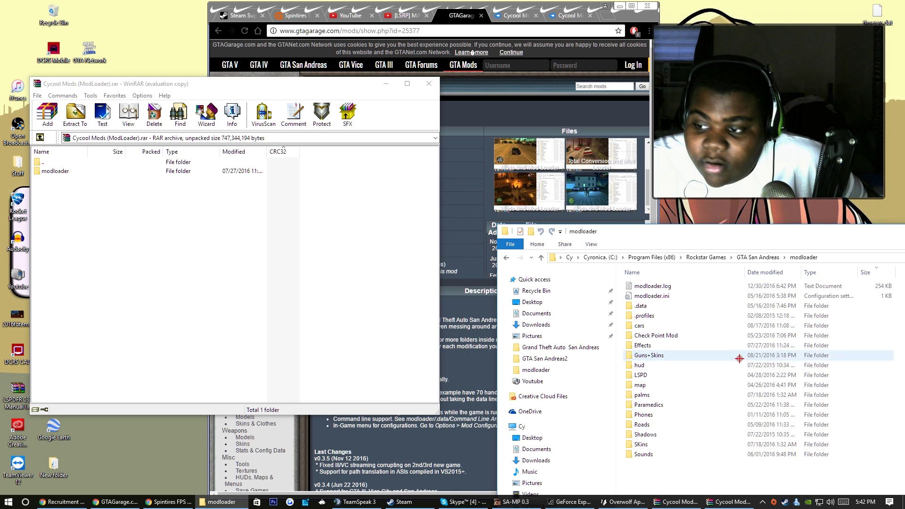
- Open the archive's modloader folder, select all mod items, and try dragging them into the game's modloader
double_click(53, 171)
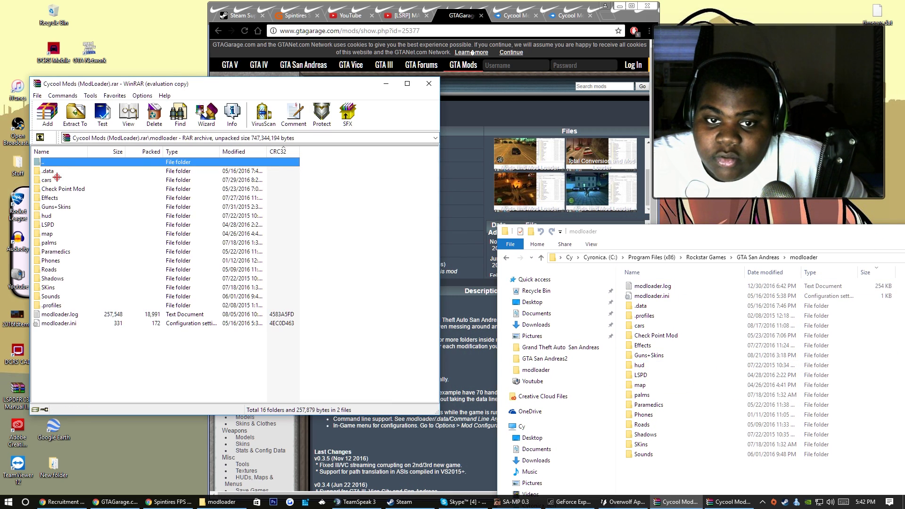
left_click(253, 339)
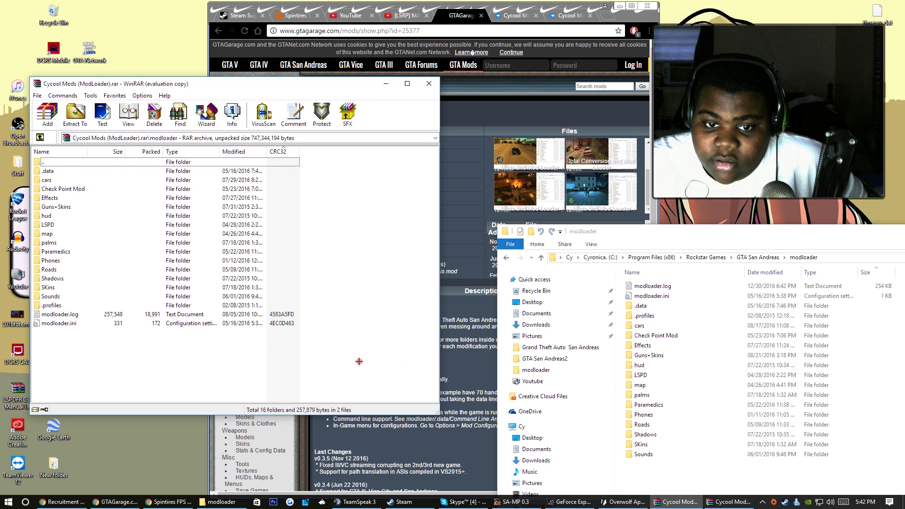
left_click_drag(359, 368, 37, 171)
left_click_drag(136, 198, 140, 196)
left_click_drag(895, 444, 375, 308)
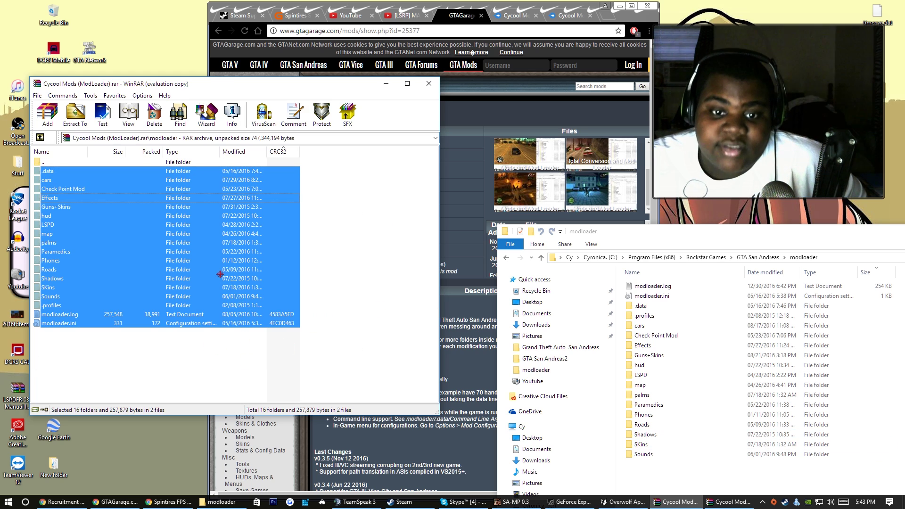
left_click(216, 369)
double_click(150, 297)
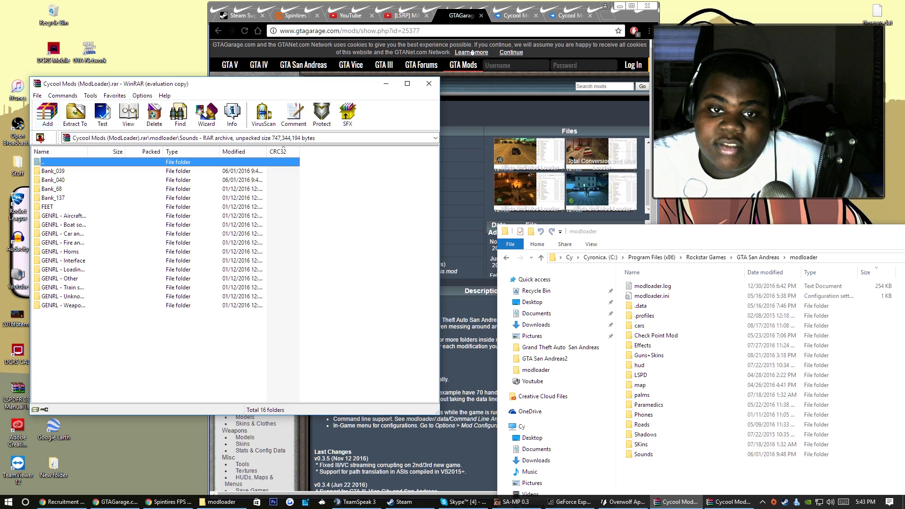
left_click(40, 137)
left_click(63, 287)
left_click(68, 279)
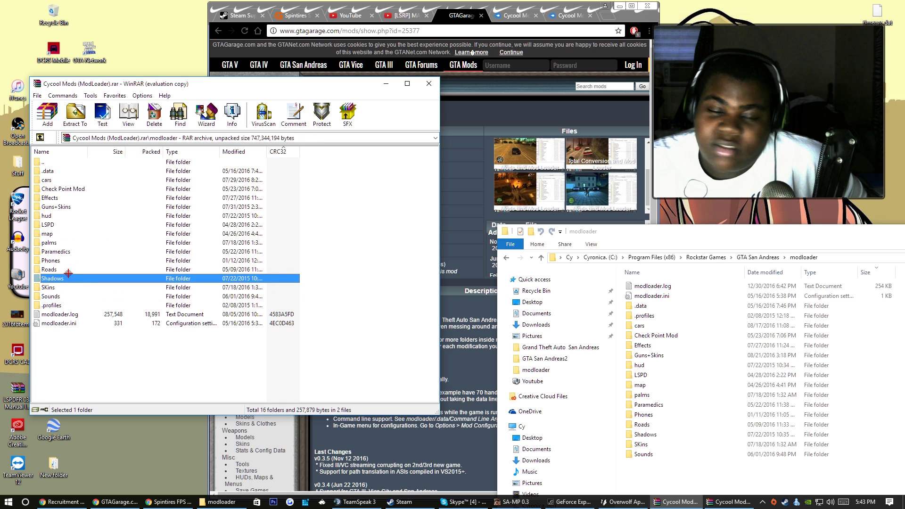
left_click(71, 270)
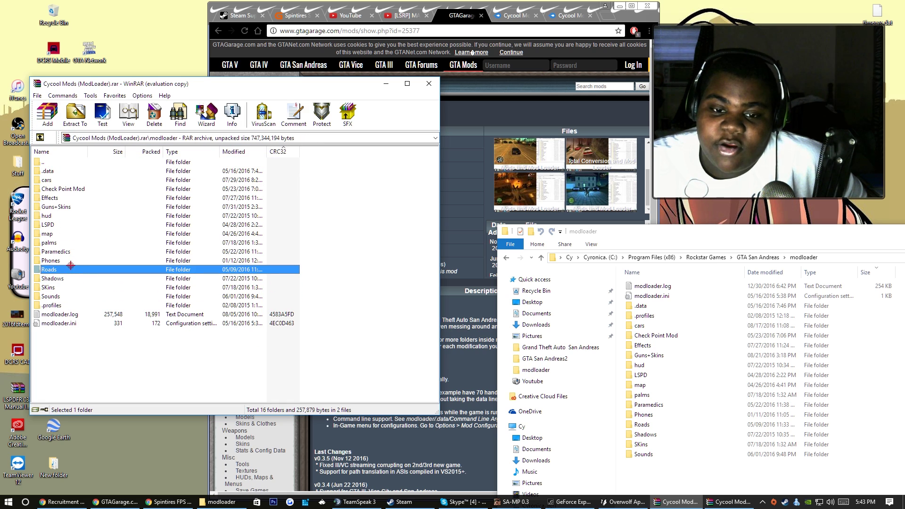
left_click(71, 260)
left_click(73, 251)
left_click(76, 244)
left_click(78, 235)
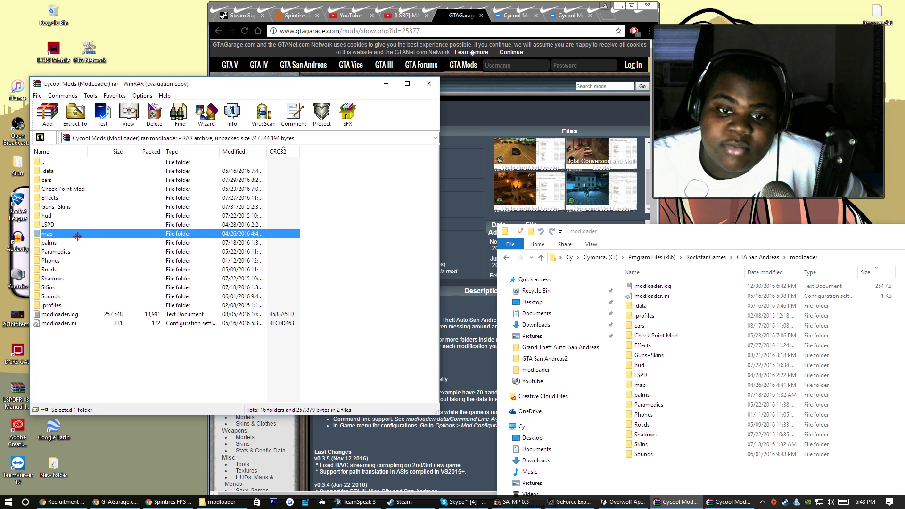
left_click(80, 224)
left_click(100, 231)
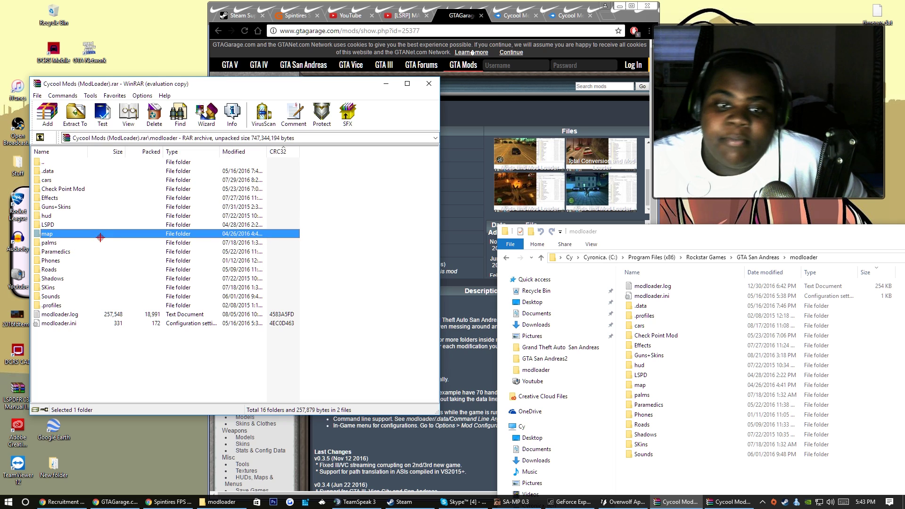
left_click(95, 196)
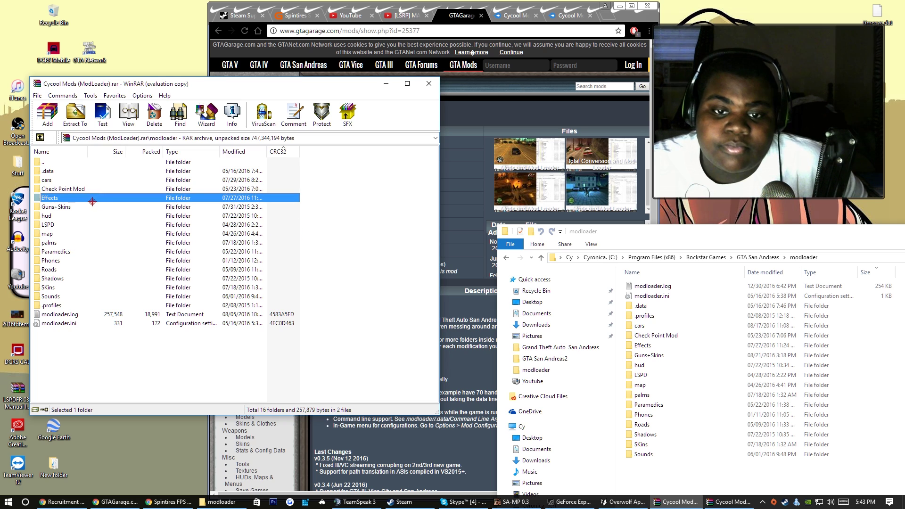
left_click(93, 208)
left_click(83, 190)
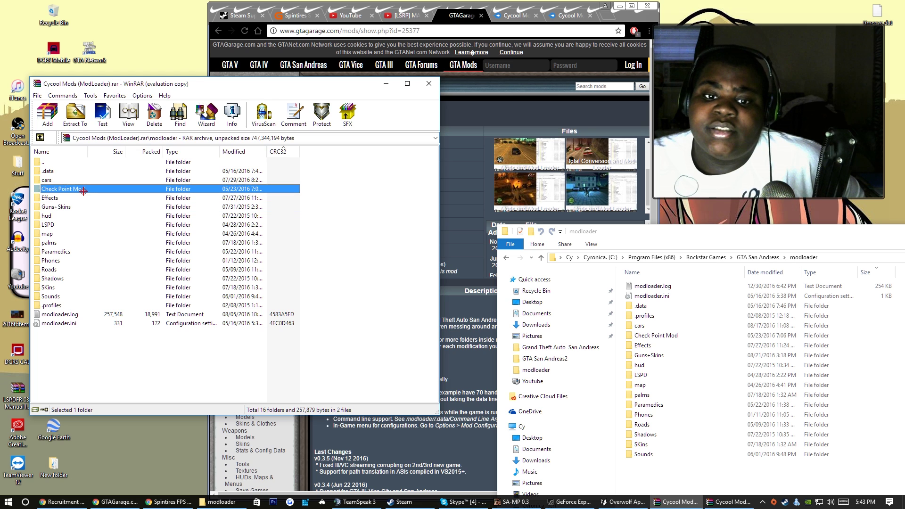
left_click(84, 198)
left_click(86, 206)
double_click(88, 207)
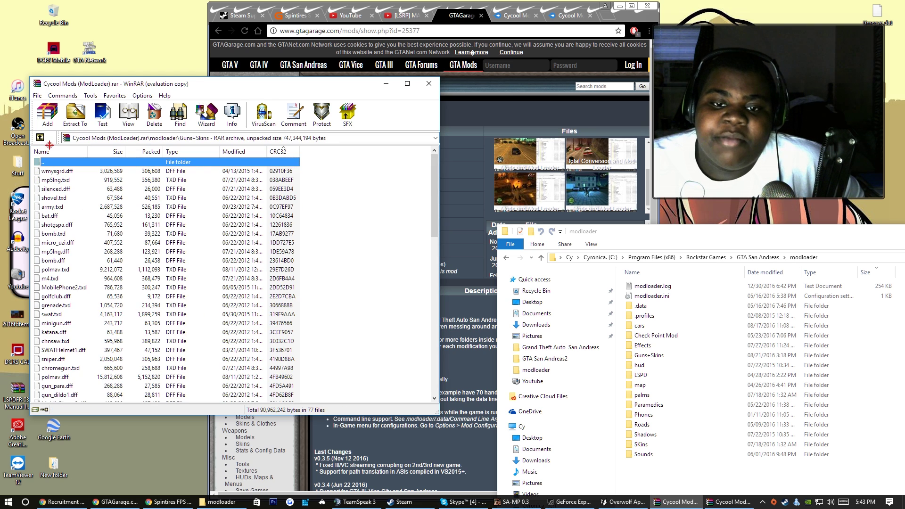
left_click(40, 137)
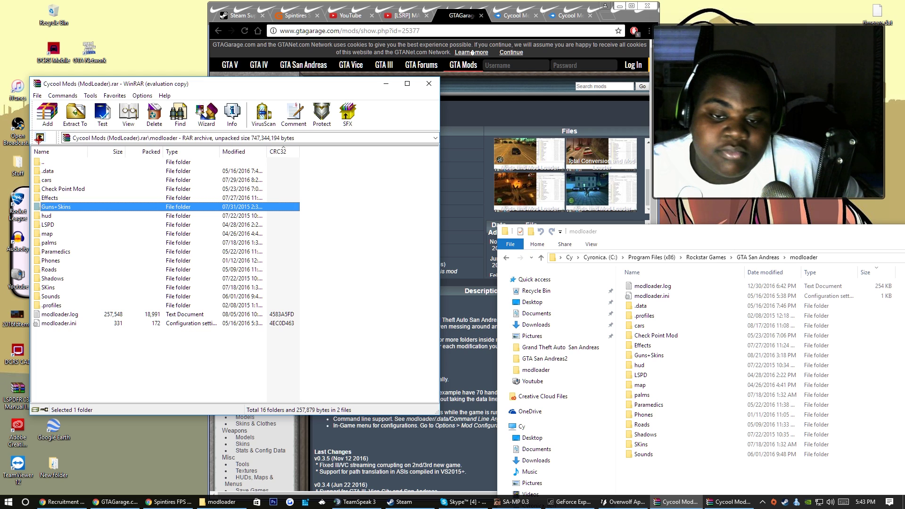
left_click(76, 197)
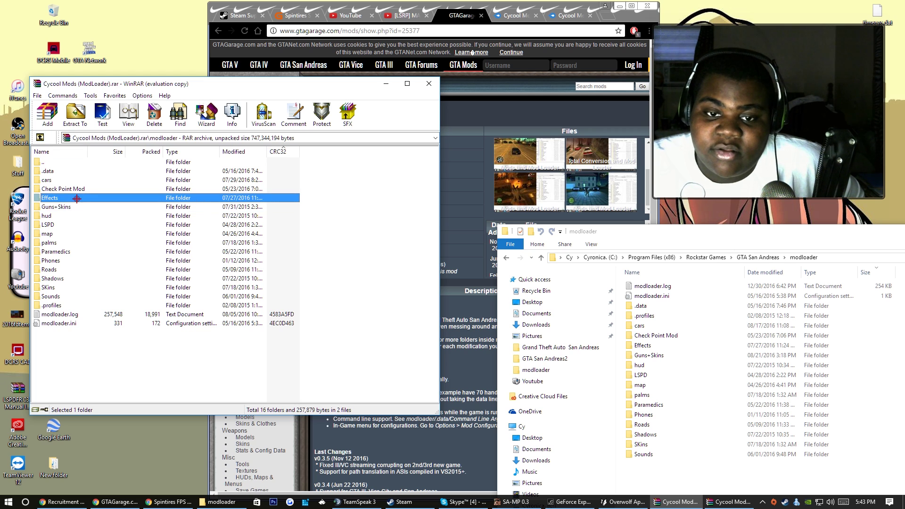
double_click(77, 198)
left_click(43, 124)
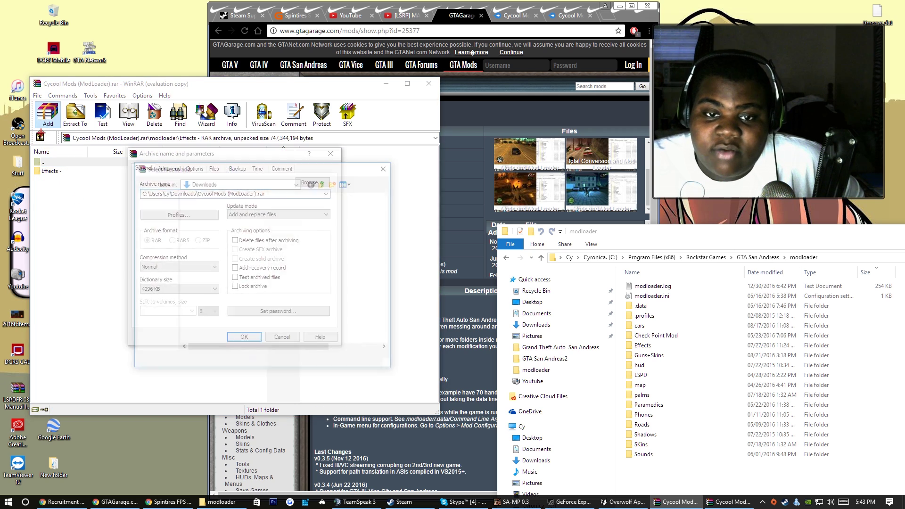
left_click(312, 182)
left_click(335, 155)
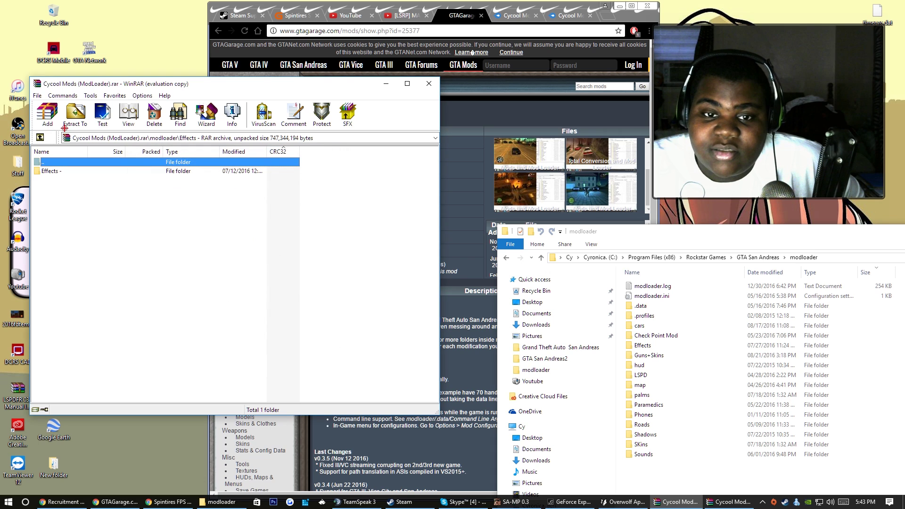
left_click(42, 137)
double_click(73, 188)
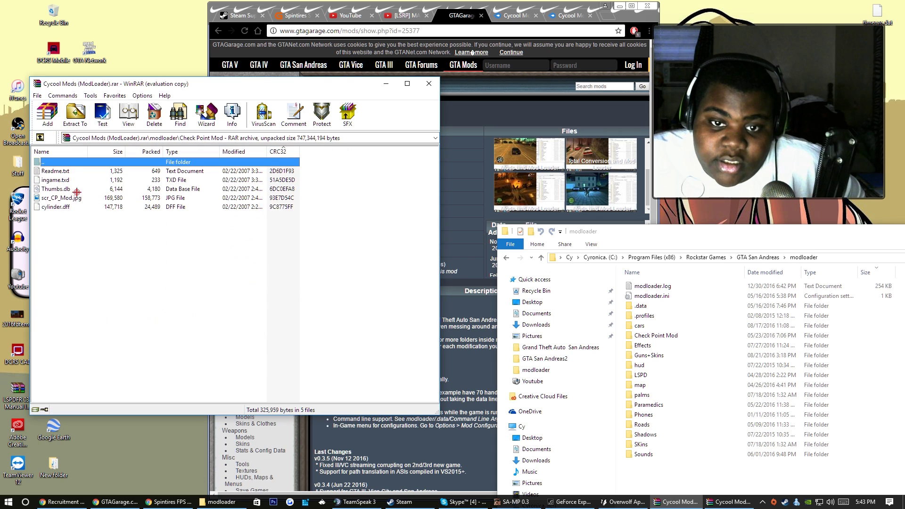
left_click(40, 137)
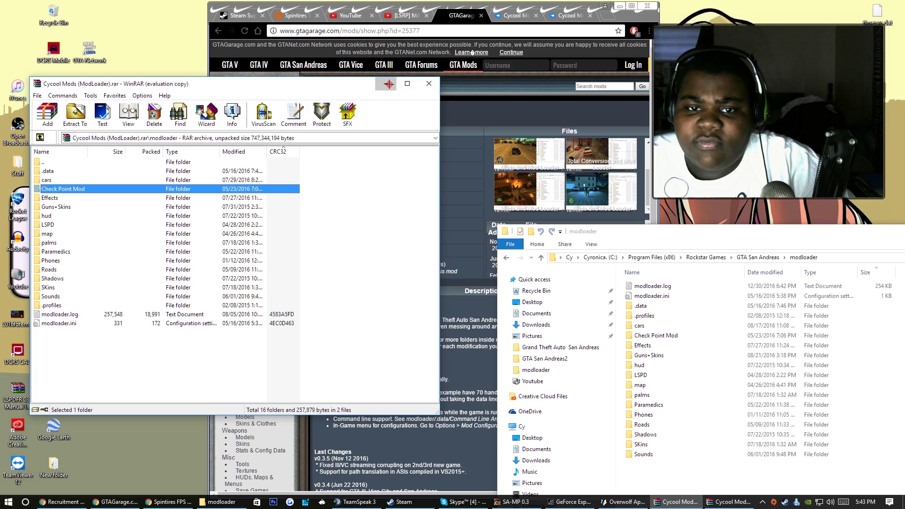
left_click_drag(299, 85, 346, 122)
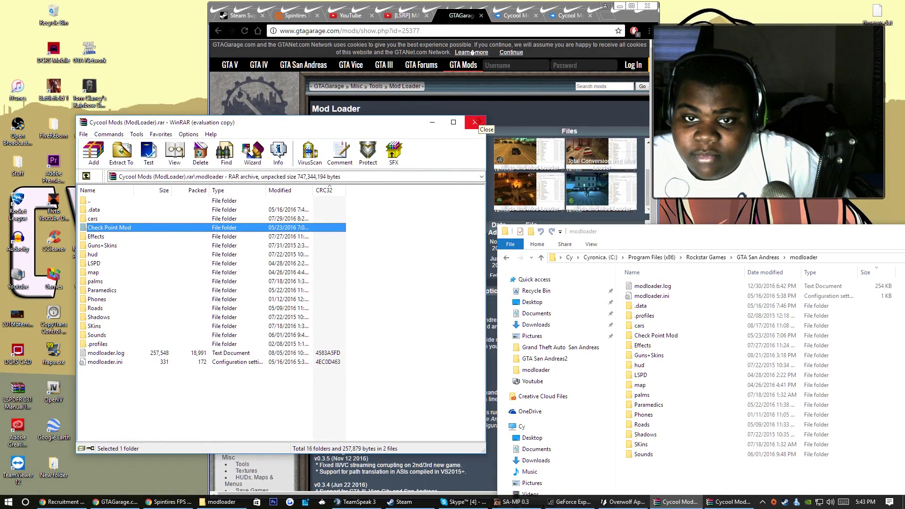
- Close the ModLoader archive, open Cycool Mods (TIMECYC).rar, and dismiss the licence reminder
left_click(476, 121)
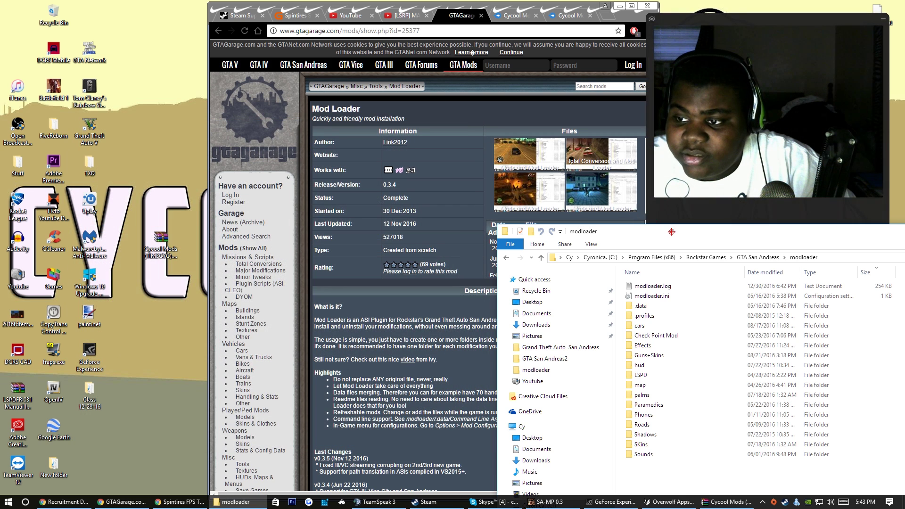
left_click_drag(672, 232, 646, 216)
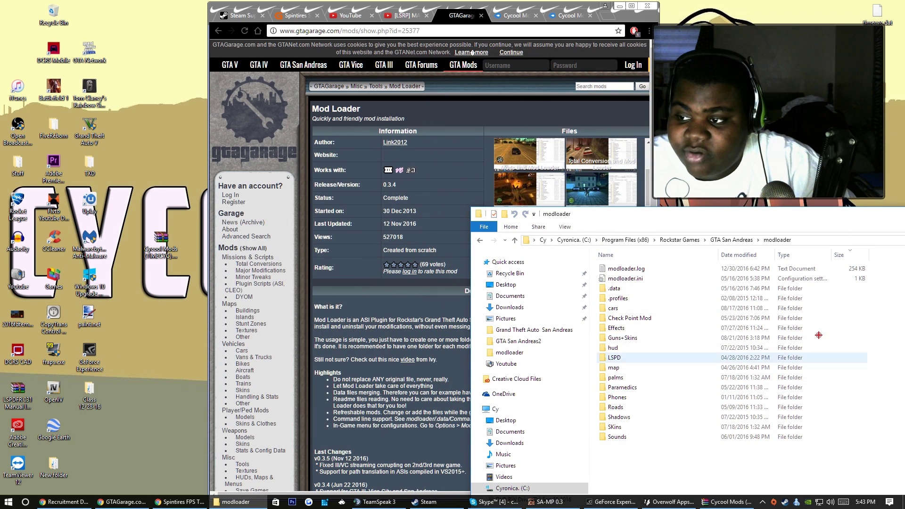
double_click(161, 243)
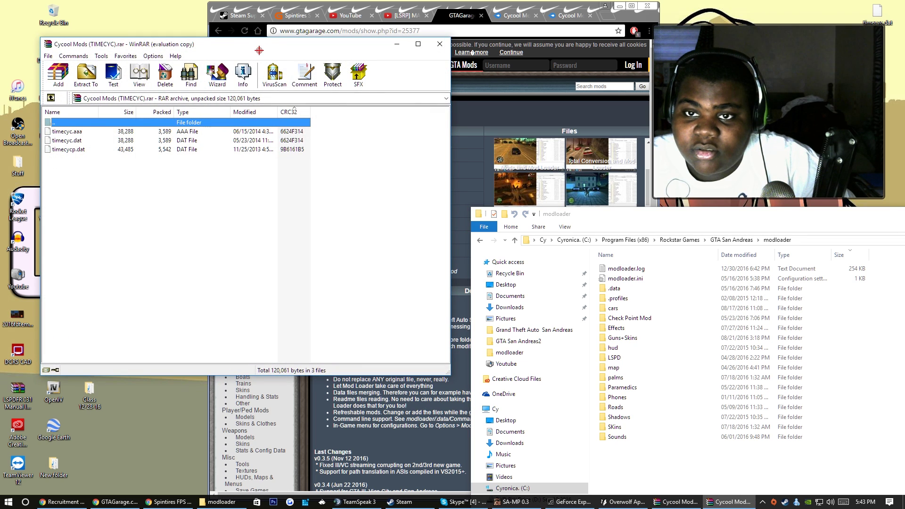
left_click_drag(258, 50, 249, 79)
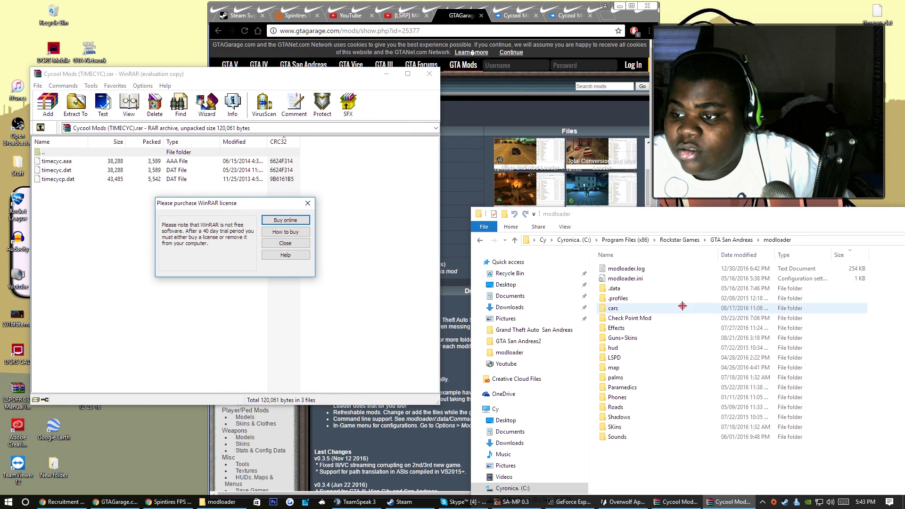
left_click(307, 247)
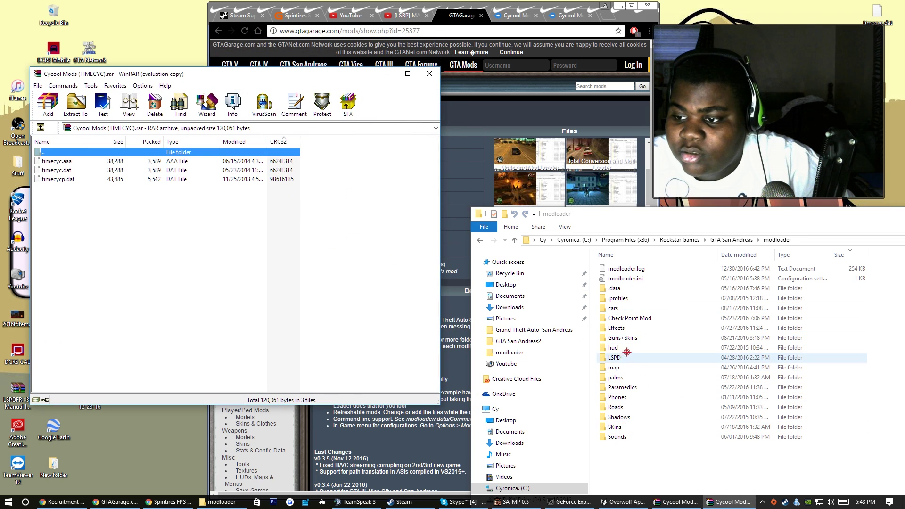
- Browse into the Effects folder and its subfolder, then return to modloader
double_click(652, 326)
double_click(654, 268)
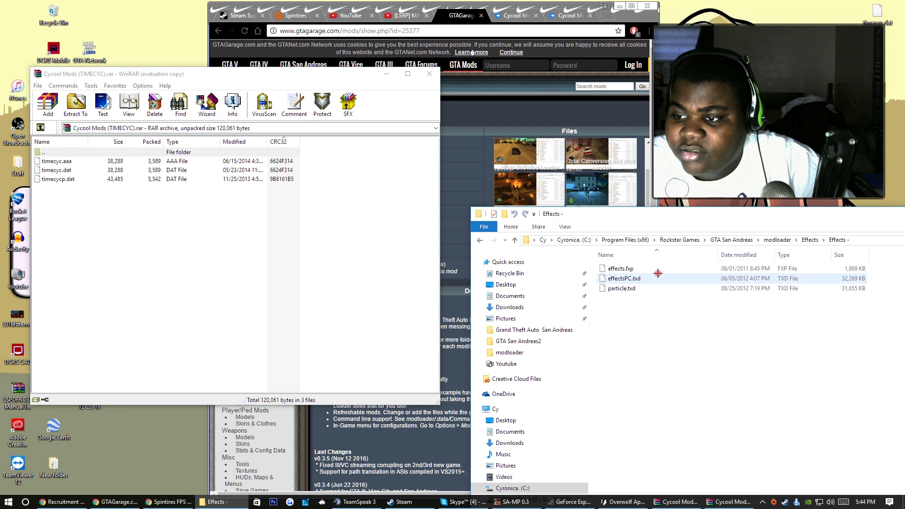
left_click(811, 240)
left_click(777, 240)
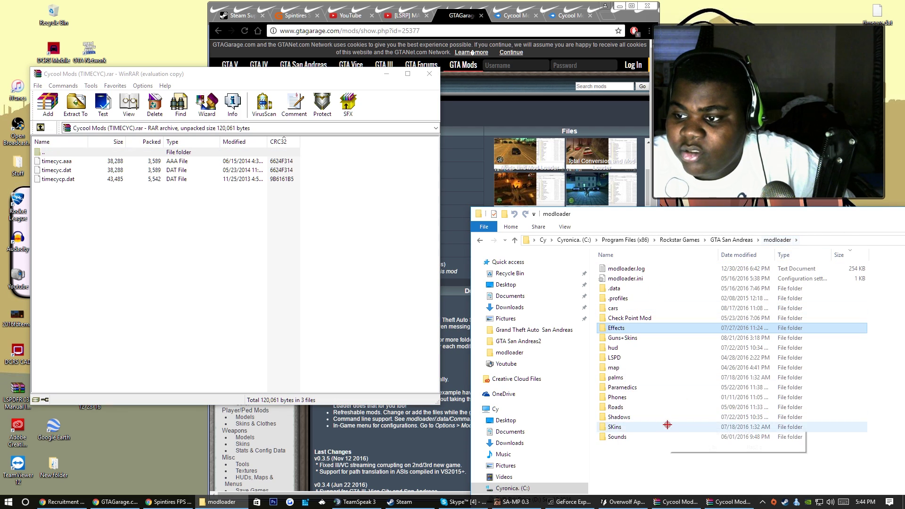
- Create a new folder named timecyc inside modloader and open it
right_click(650, 449)
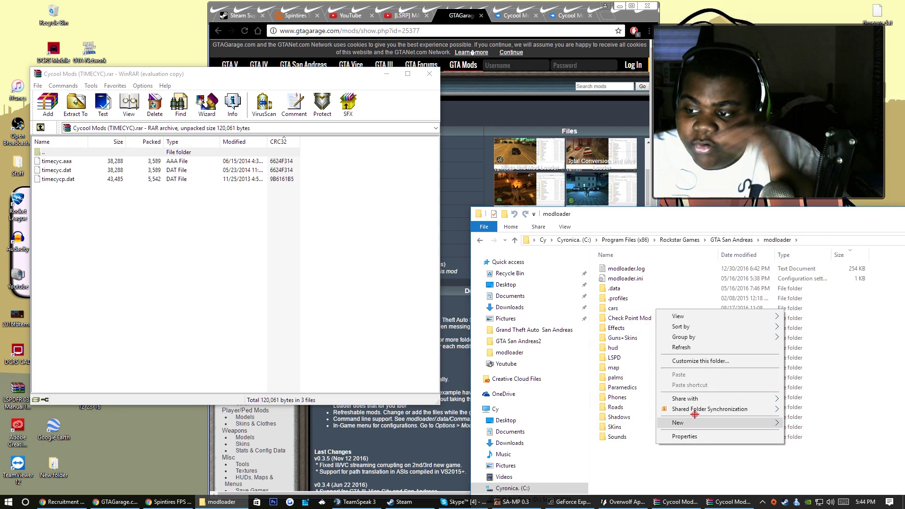
mouse_move(682, 428)
left_click(586, 304)
type("timne")
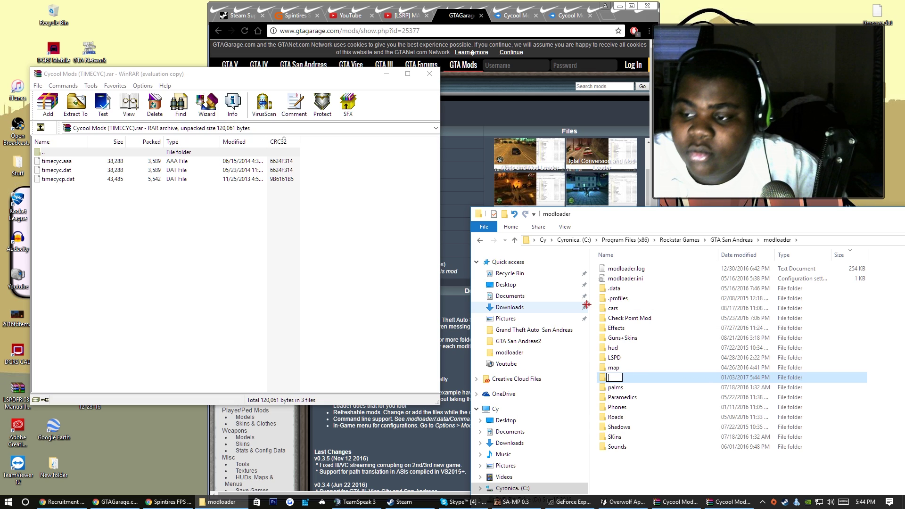
type("cycn")
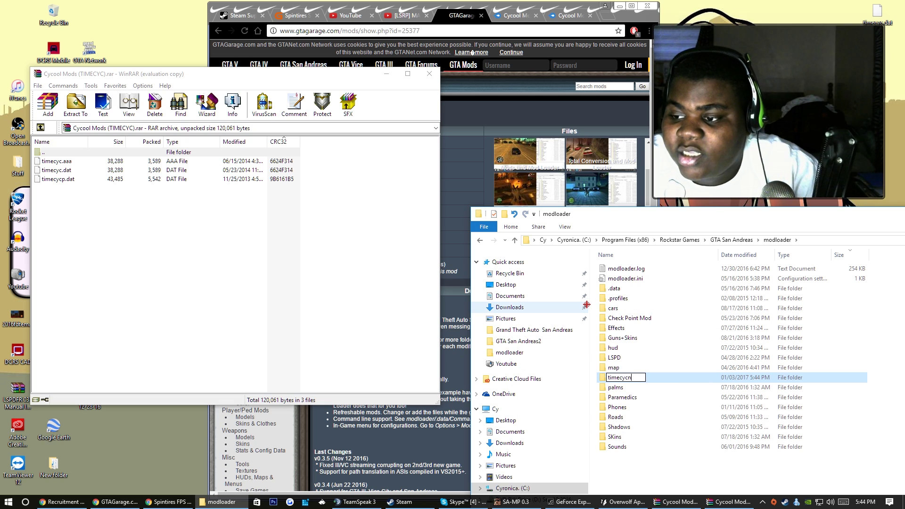
key("Return")
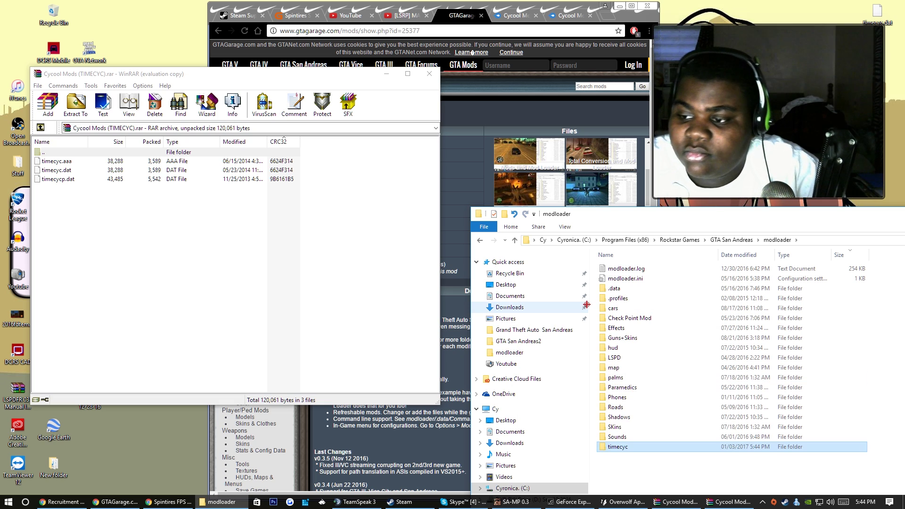
double_click(672, 447)
- Select the three timecyc files, close the TIMECYC archive, and move the modloader window lower left
left_click(105, 183)
key("ctrl+a")
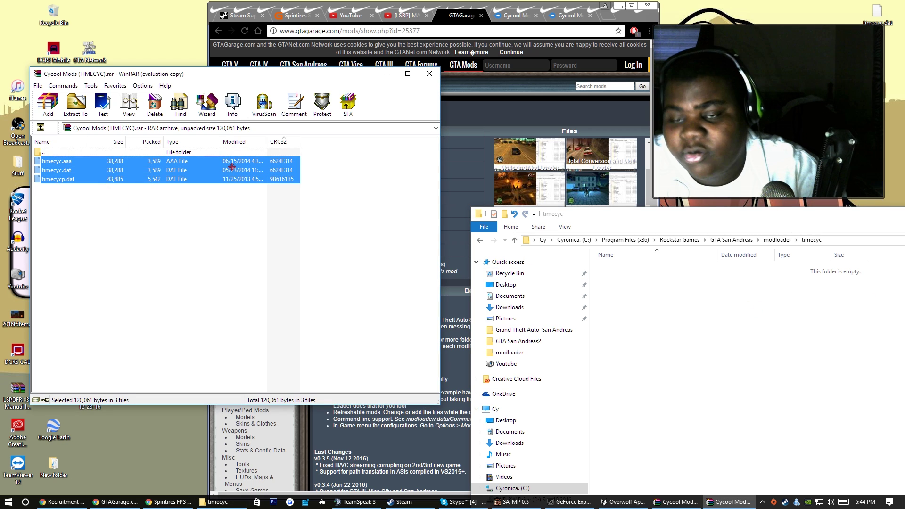
left_click(100, 218)
left_click(429, 73)
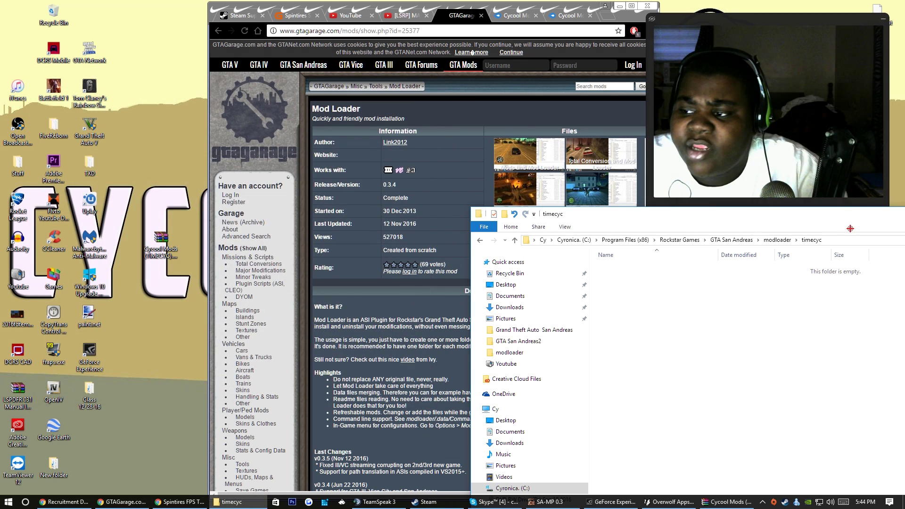
left_click(792, 240)
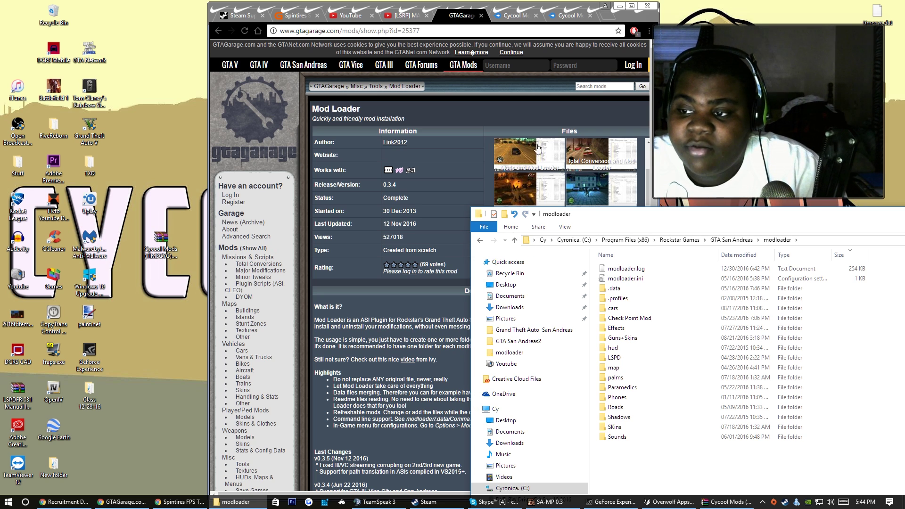
left_click(547, 211)
left_click(571, 210)
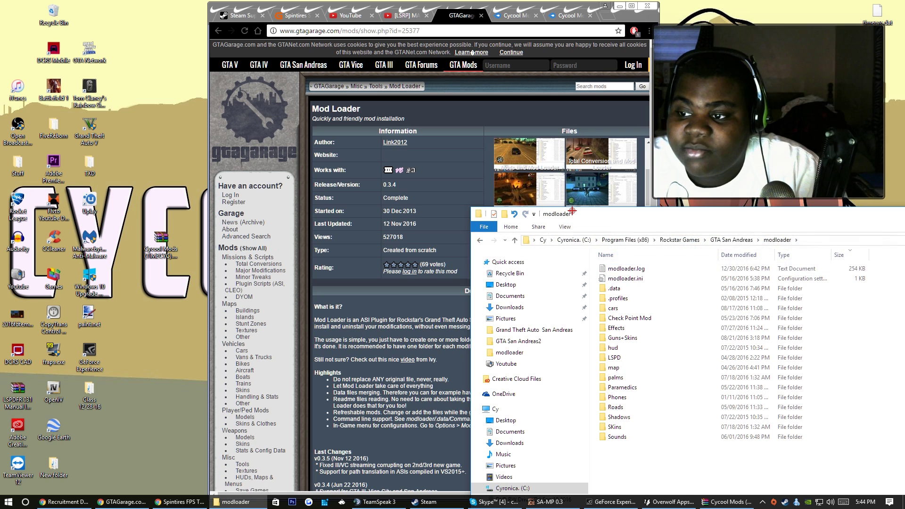
left_click_drag(611, 217, 120, 324)
- Close the ModLoader file window and settle on the Cycool Mods (ModLoader) MediaFire tab, 221.31 MB
left_click(578, 321)
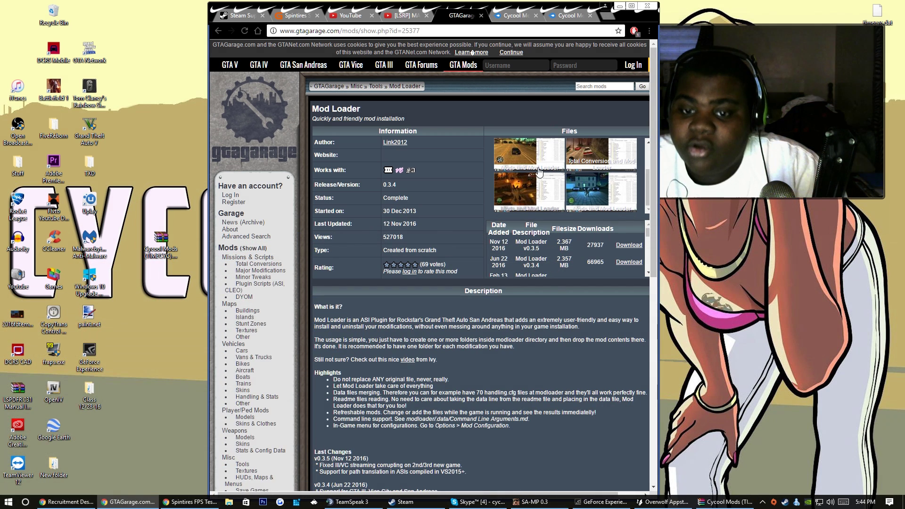
left_click(518, 16)
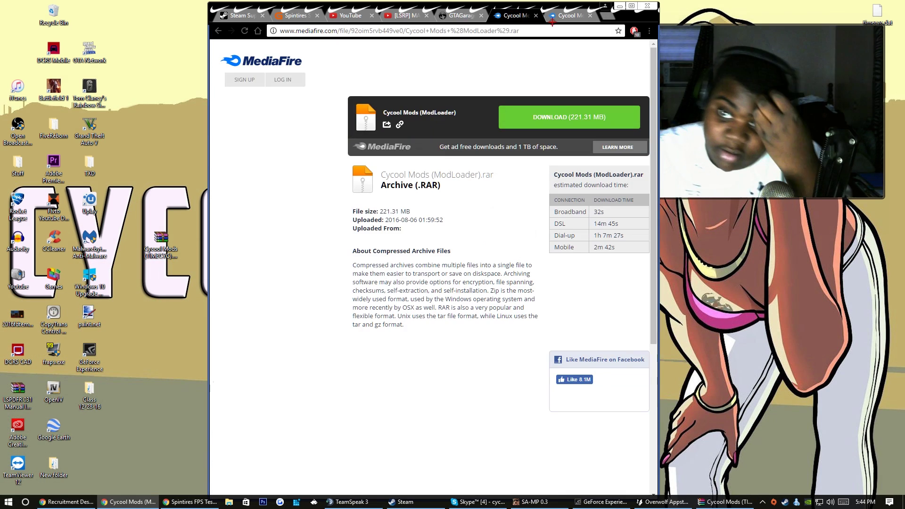
left_click(571, 17)
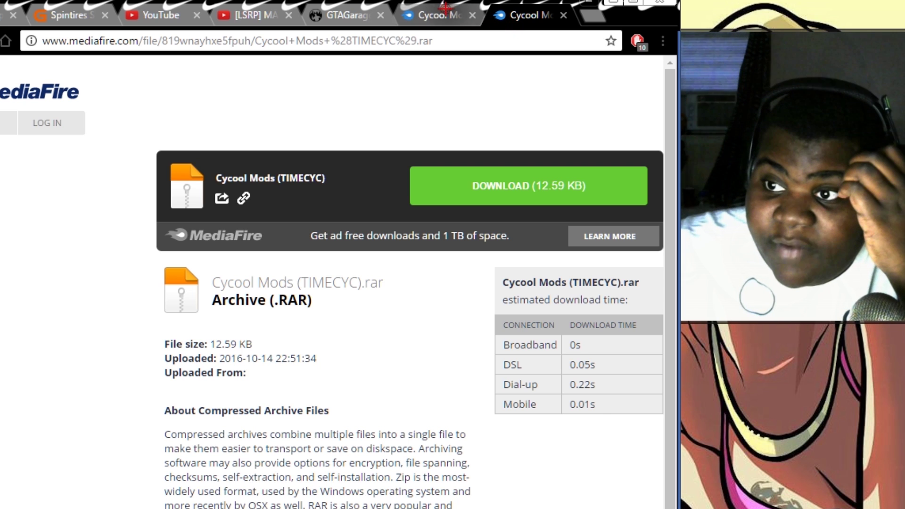
left_click(513, 15)
left_click(537, 16)
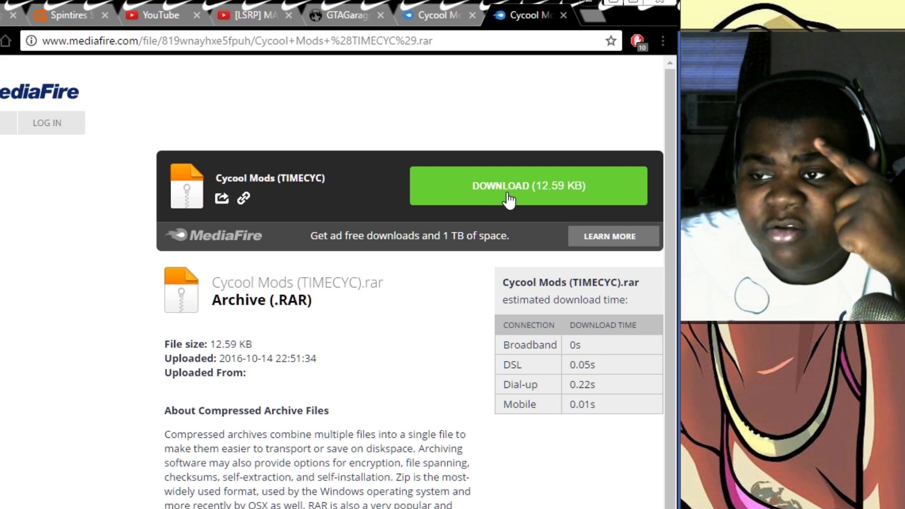
left_click(447, 16)
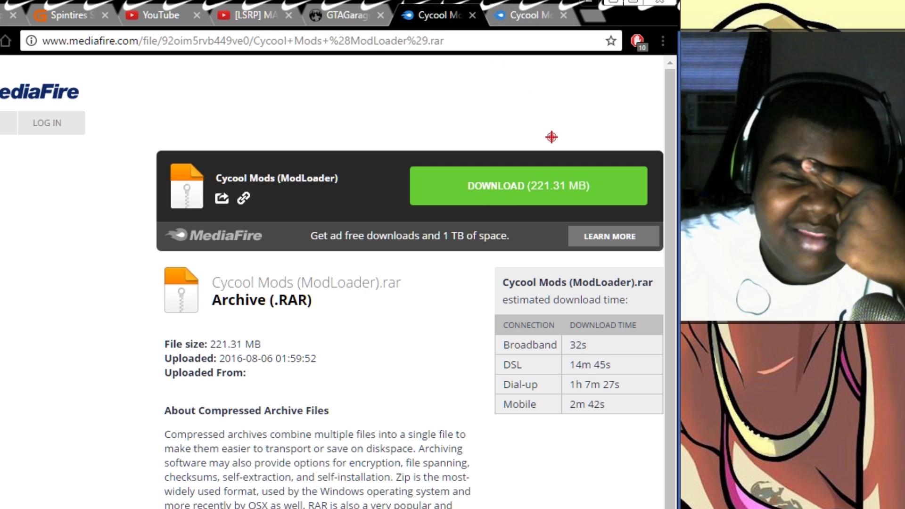
left_click(513, 14)
left_click(453, 15)
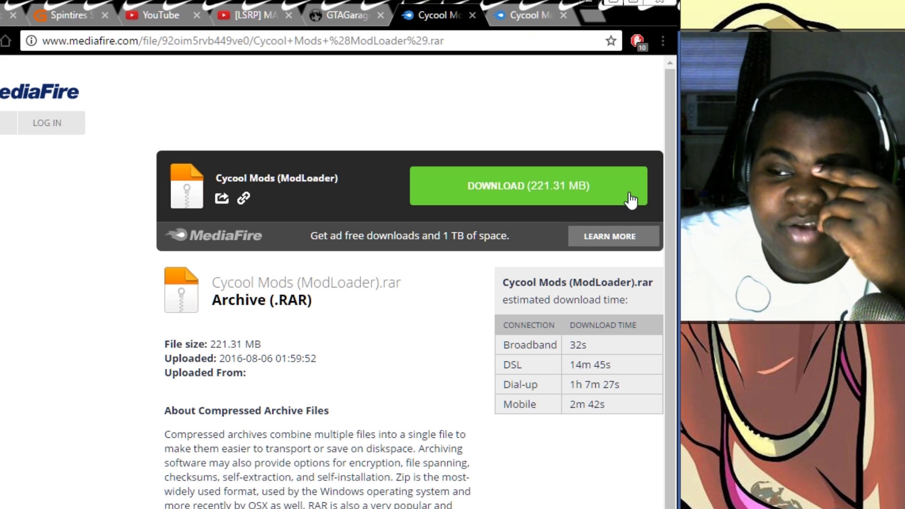
- Highlight the Mobile and DSL download time estimates, then clear the highlight
left_click_drag(615, 408, 573, 405)
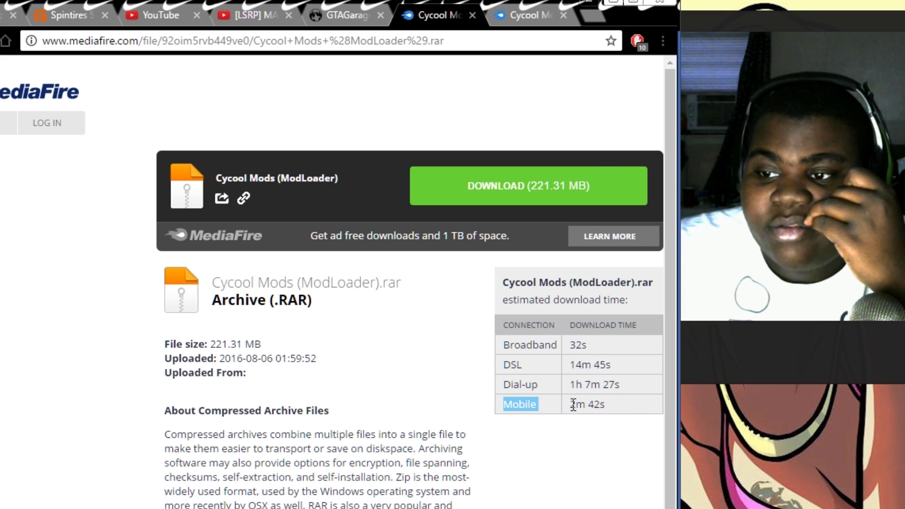
triple_click(618, 363)
left_click(617, 362)
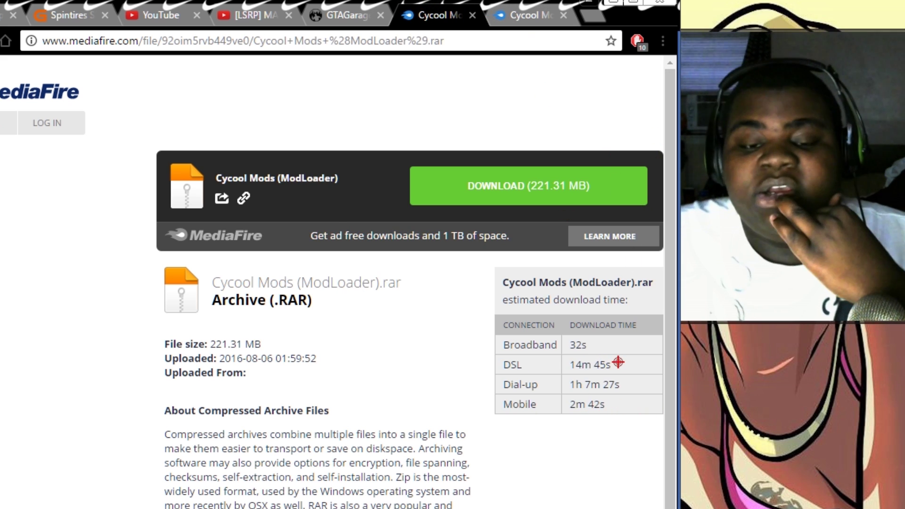